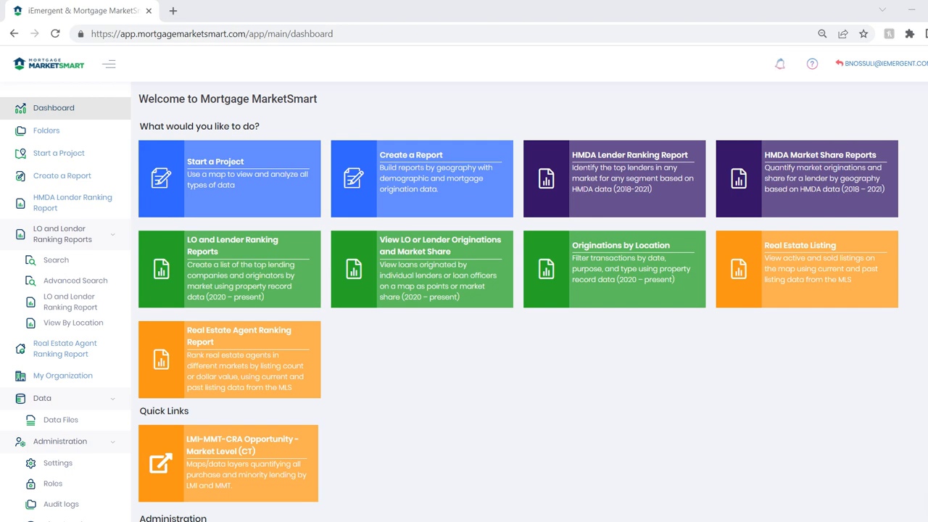
Start a new project and begin a Forecast, Mortgage and Demographic Data layer named GA_Atlanta_23L_CT.
{"action": "left_click", "coordinate": [229, 178]}
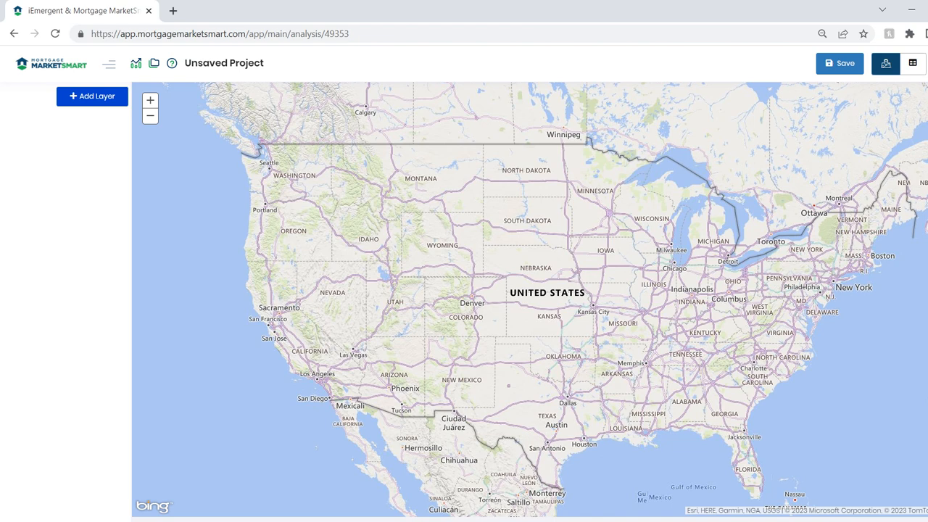
{"action": "left_click", "coordinate": [92, 97]}
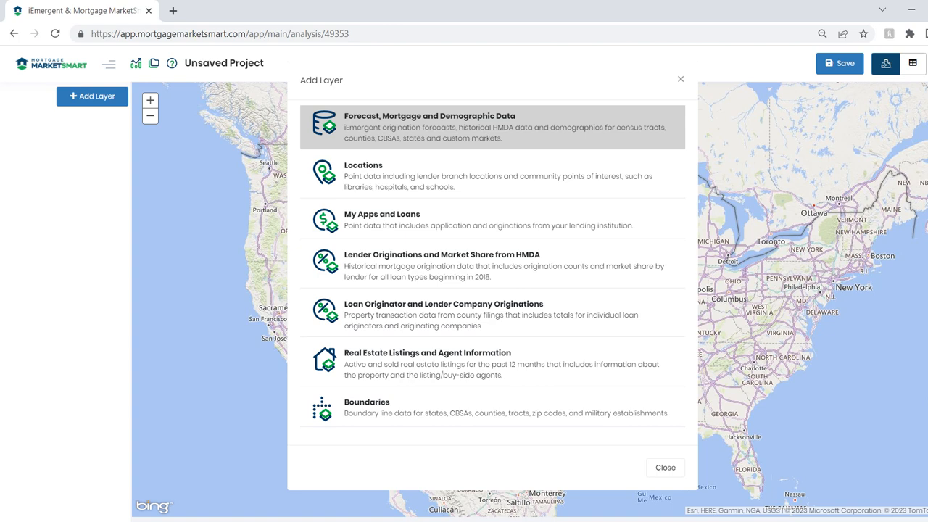
{"action": "left_click", "coordinate": [492, 126]}
{"action": "left_click", "coordinate": [542, 123]}
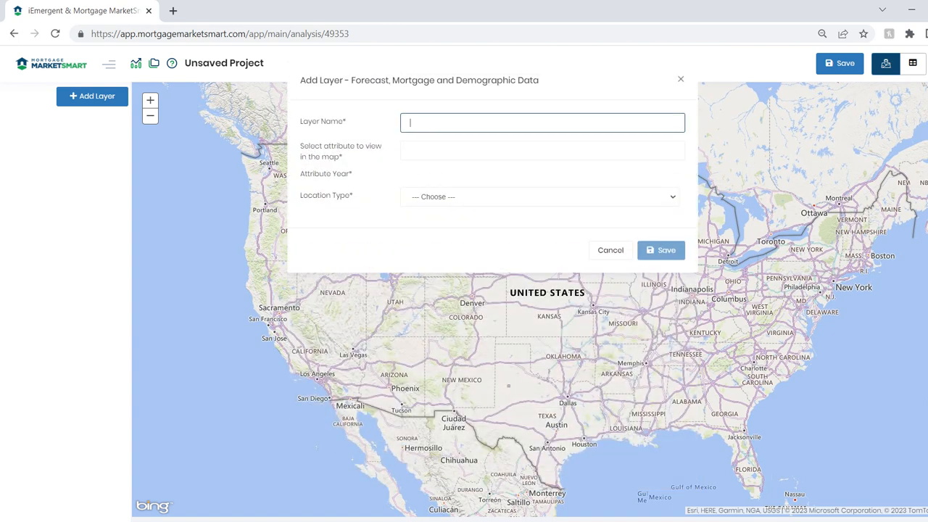
{"action": "type", "text": "A"}
{"action": "type", "text": "GA_"}
{"action": "type", "text": "Atlanta_2"}
{"action": "type", "text": "3L"}
{"action": "type", "text": "_CT"}
{"action": "left_click_drag", "start_coordinate": [448, 123], "coordinate": [409, 122]}
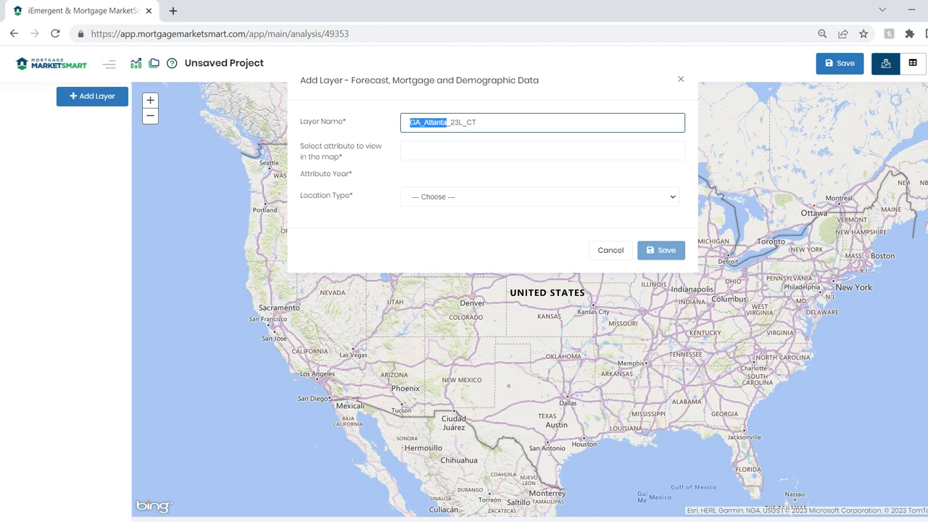
{"action": "left_click_drag", "start_coordinate": [450, 123], "coordinate": [459, 123]}
{"action": "left_click_drag", "start_coordinate": [458, 123], "coordinate": [477, 123]}
Set the Atlanta layer's map attribute to Total Purchase Loans for the year 2023.
{"action": "left_click", "coordinate": [478, 150]}
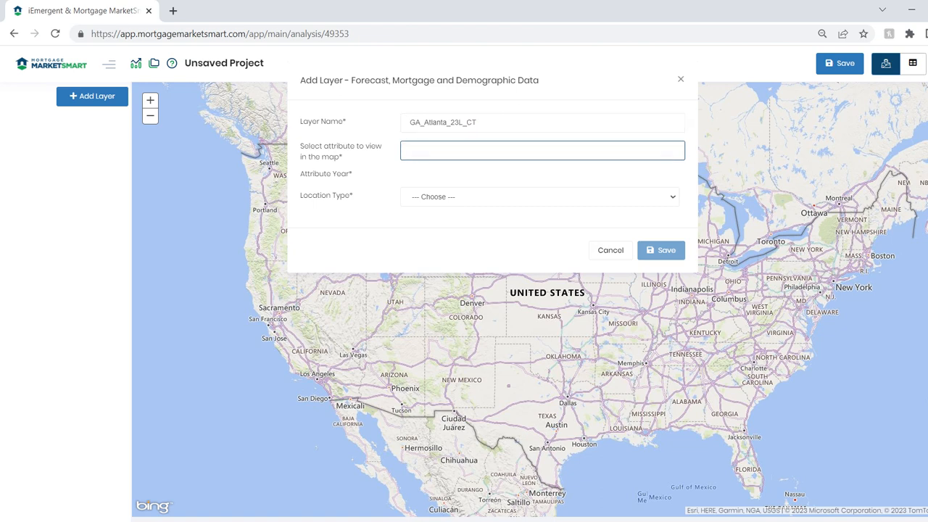
{"action": "type", "text": "total p"}
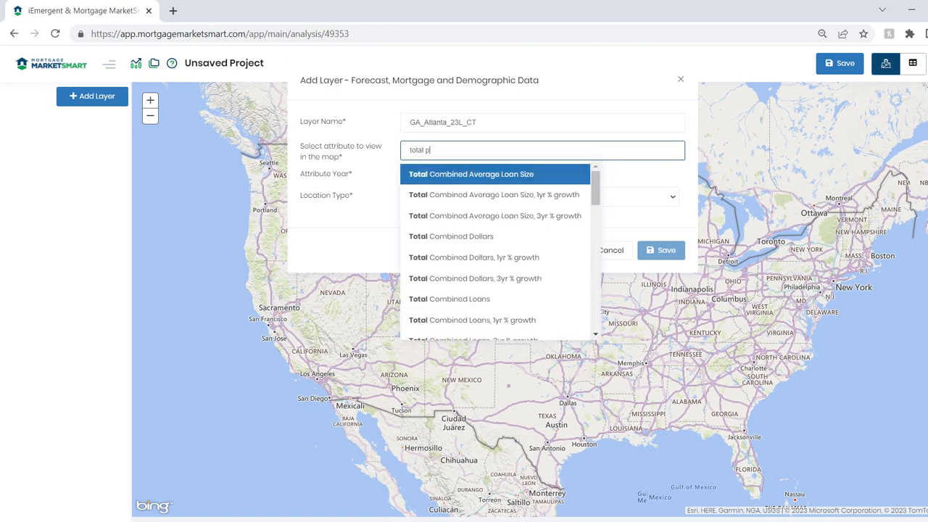
{"action": "type", "text": "urchase loan"}
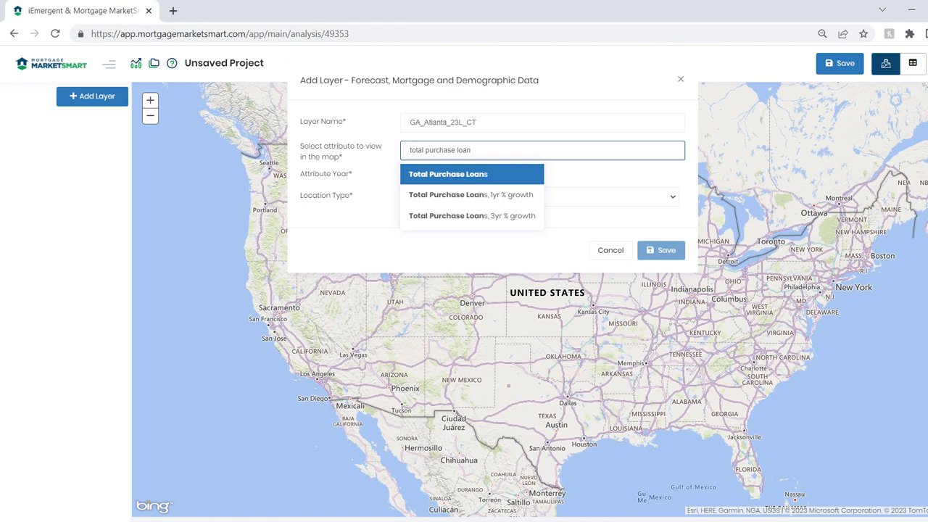
{"action": "key", "text": "Return"}
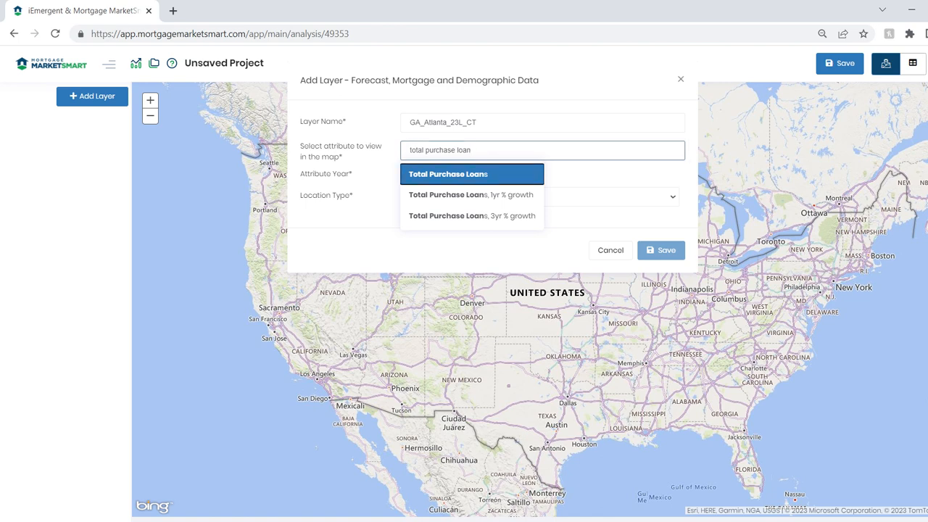
{"action": "left_click", "coordinate": [440, 176]}
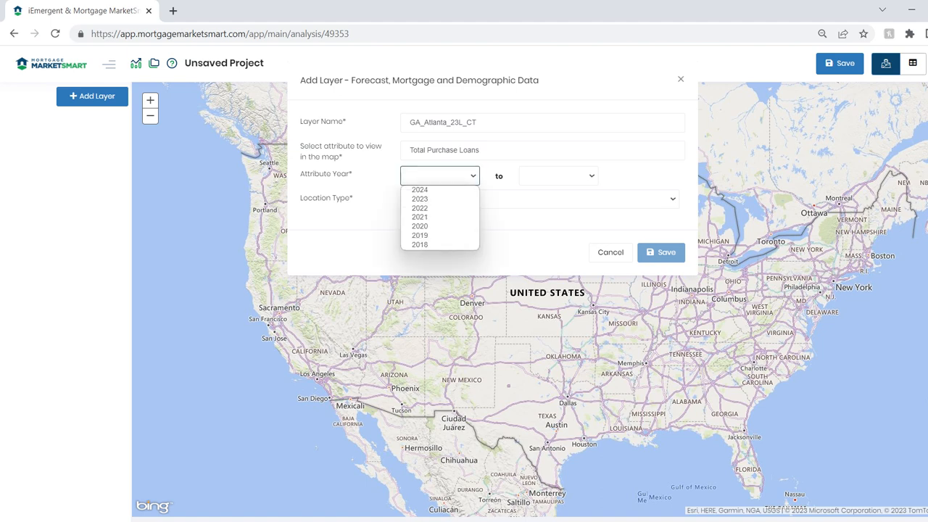
{"action": "left_click", "coordinate": [440, 199]}
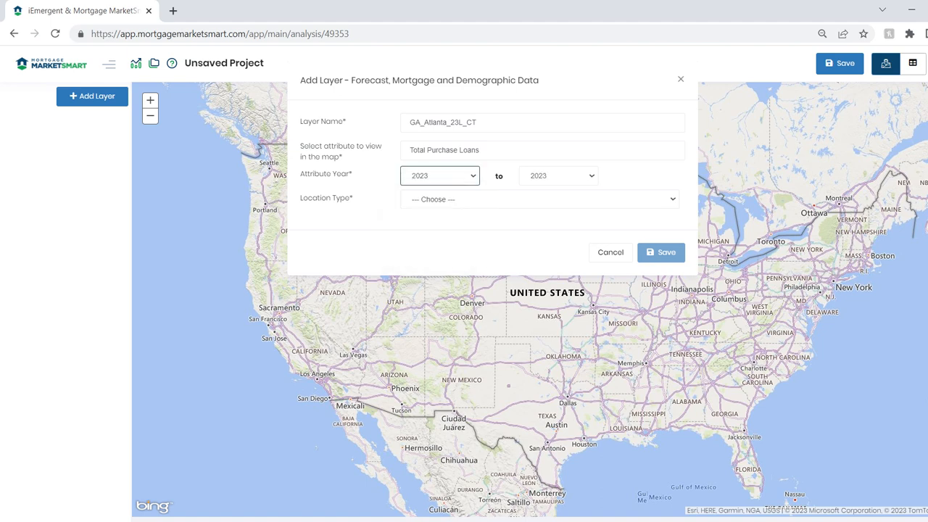
Set the location type to Census Tract, choose the Atlanta-Sandy Springs-Alpharetta, GA MSA, and save the layer.
{"action": "left_click", "coordinate": [453, 200]}
{"action": "left_click", "coordinate": [453, 221]}
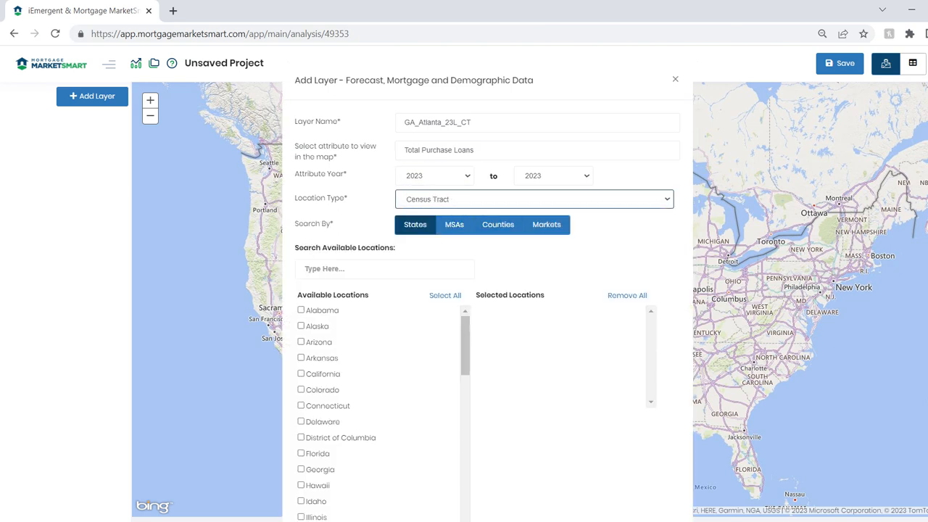
{"action": "left_click", "coordinate": [454, 224]}
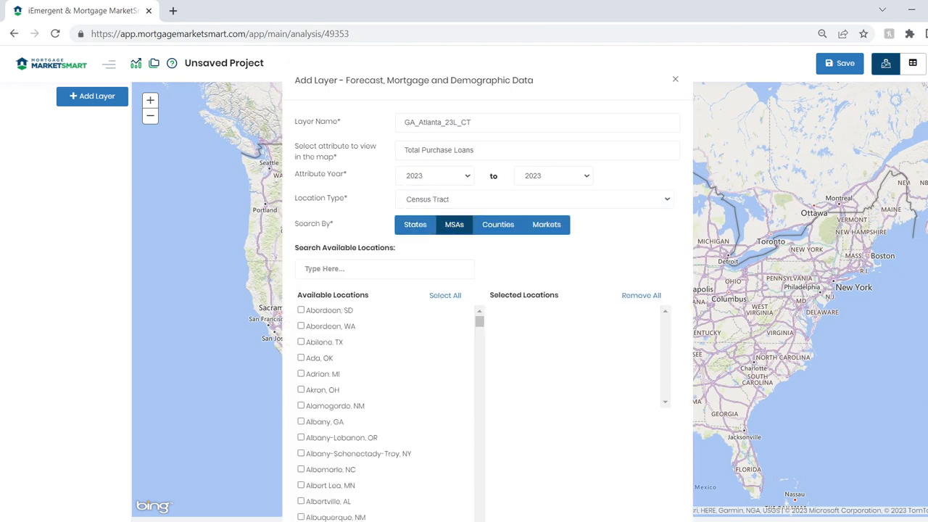
{"action": "left_click", "coordinate": [305, 269]}
{"action": "type", "text": "Atlanta"}
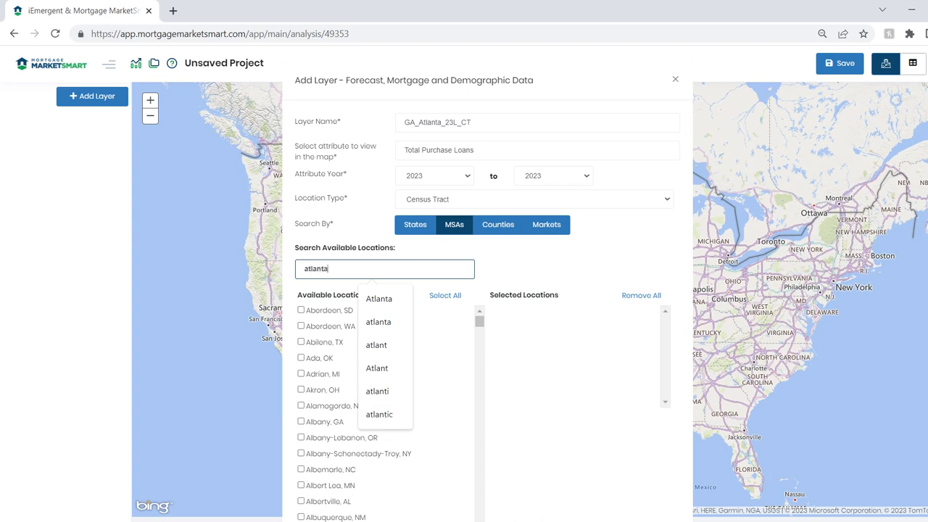
{"action": "left_click", "coordinate": [301, 310]}
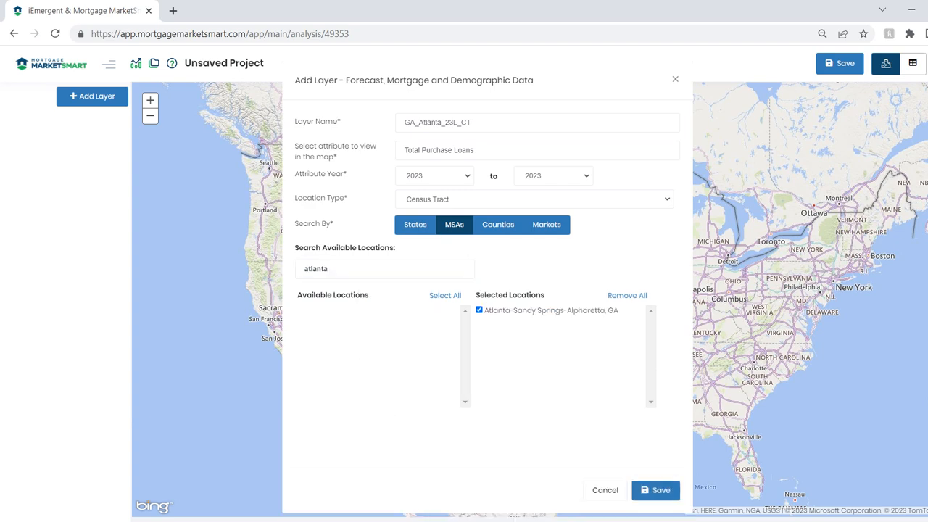
{"action": "left_click", "coordinate": [656, 489]}
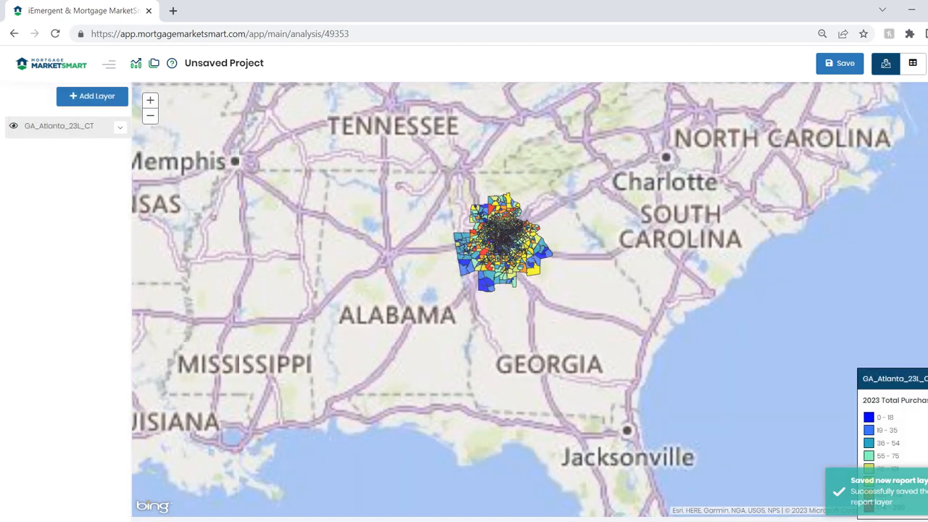
Begin a second Forecast, Mortgage and Demographic Data layer named "Black or African American 23L_CT".
{"action": "left_click_drag", "start_coordinate": [430, 186], "coordinate": [578, 308]}
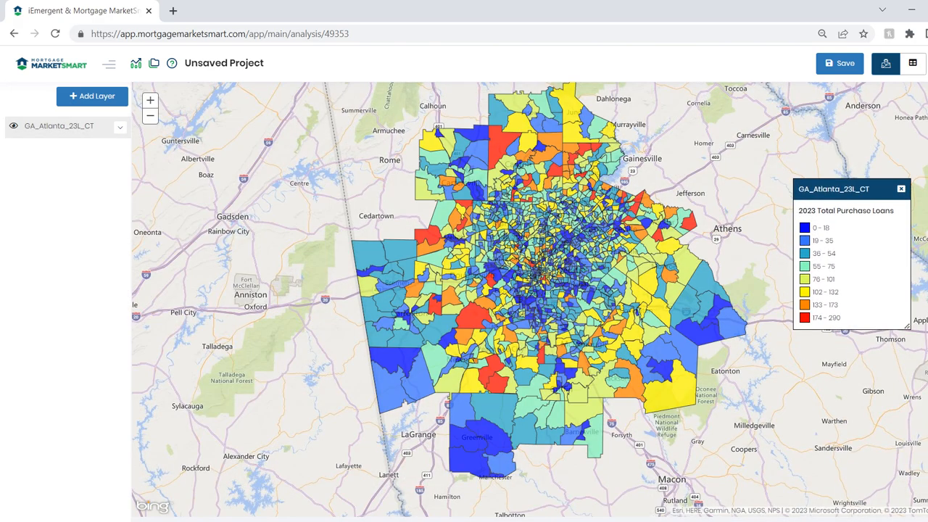
{"action": "left_click_drag", "start_coordinate": [530, 299], "coordinate": [496, 329]}
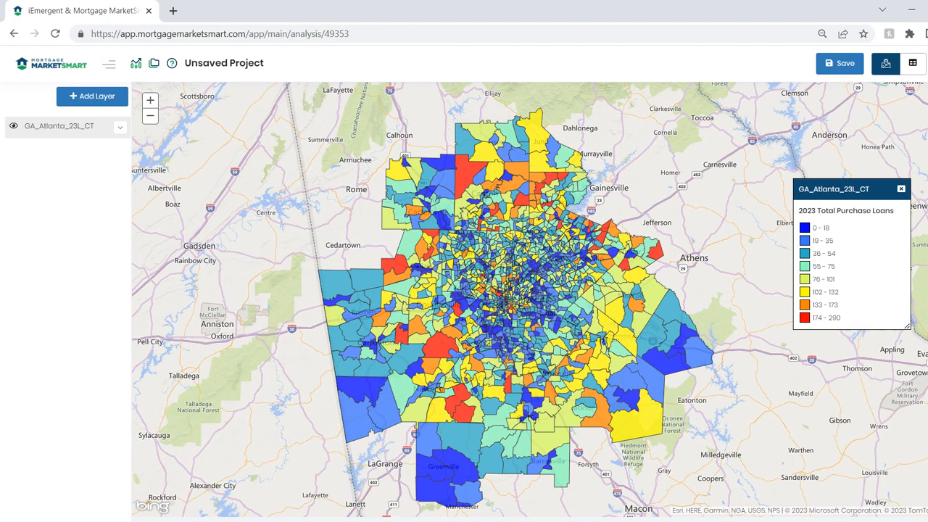
{"action": "left_click", "coordinate": [92, 96]}
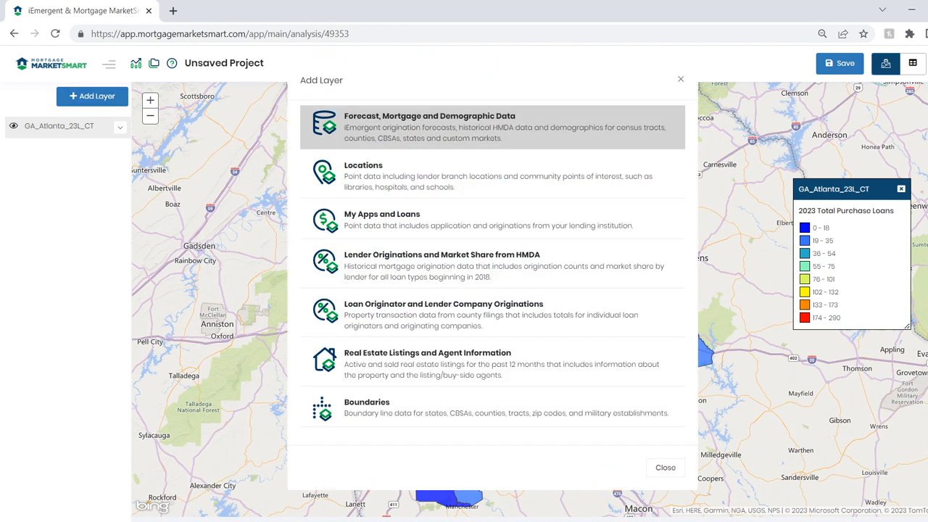
{"action": "left_click", "coordinate": [434, 127]}
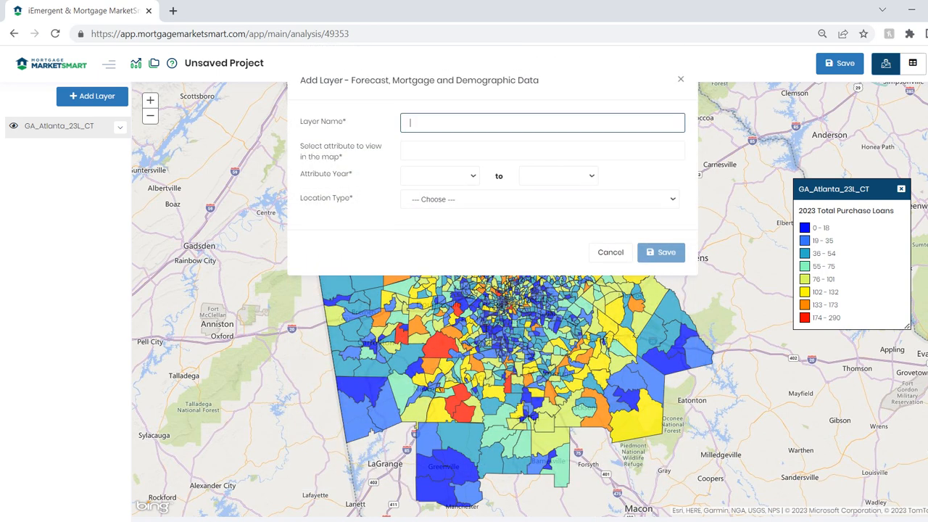
{"action": "type", "text": "Bla"}
{"action": "type", "text": "ck"}
{"action": "type", "text": "/Afric"}
{"action": "key", "text": "BackSpace"}
{"action": "key", "text": "BackSpace"}
{"action": "key", "text": "BackSpace"}
{"action": "key", "text": "BackSpace"}
{"action": "key", "text": "BackSpace"}
{"action": "key", "text": "BackSpace"}
{"action": "type", "text": "or African American 23L_CT"}
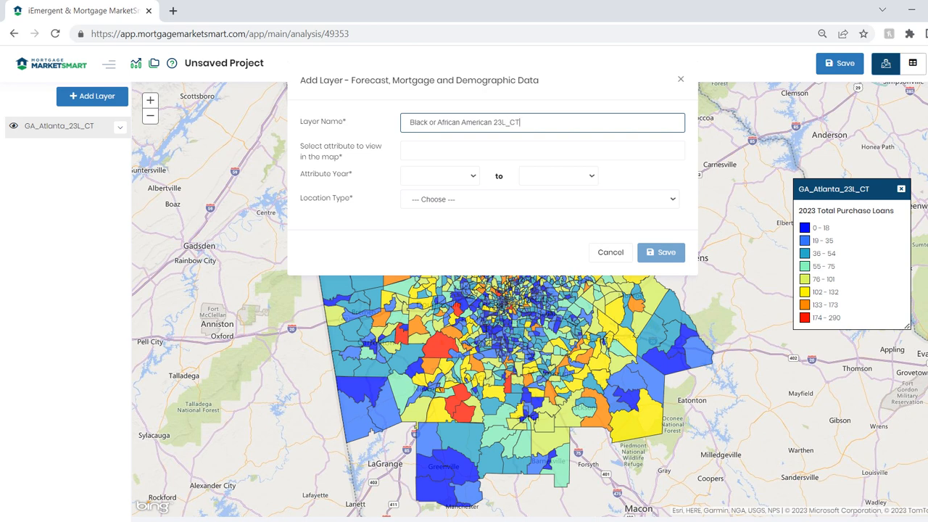
Set the second layer's map attribute to Black/AA Purchase Loans for the year 2023.
{"action": "left_click", "coordinate": [411, 151]}
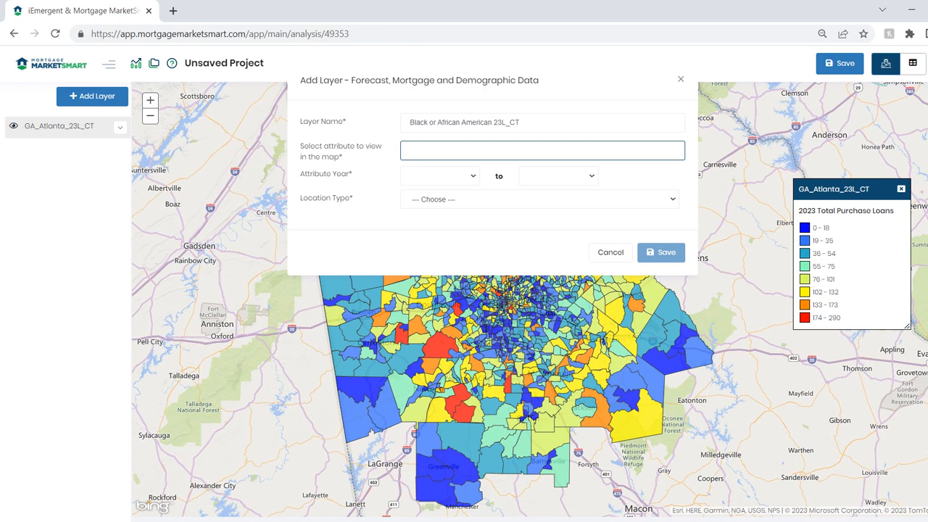
{"action": "type", "text": "b"}
{"action": "key", "text": "BackSpace"}
{"action": "type", "text": "baapl"}
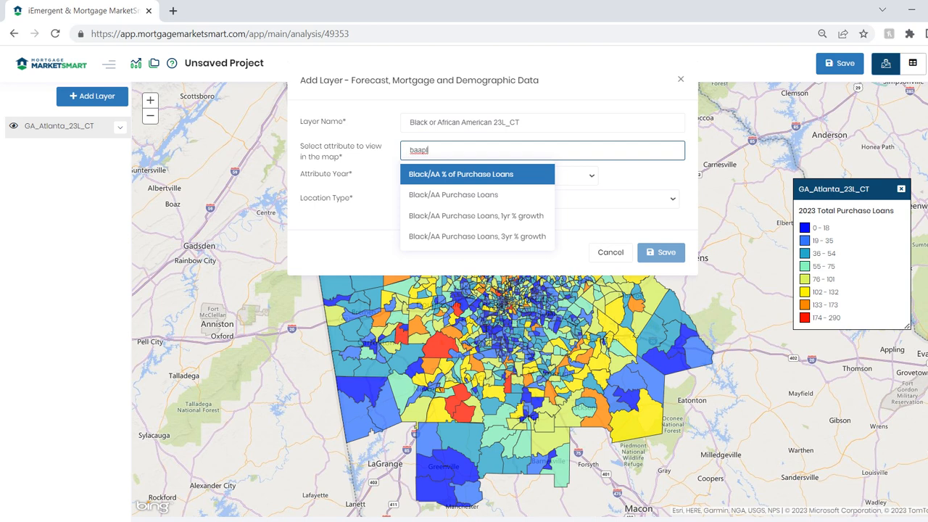
{"action": "key", "text": "Down"}
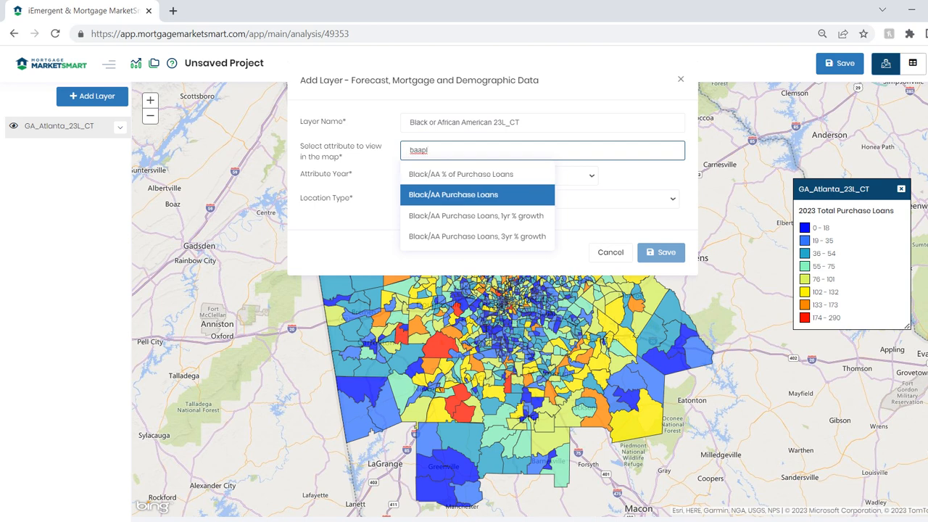
{"action": "key", "text": "Return"}
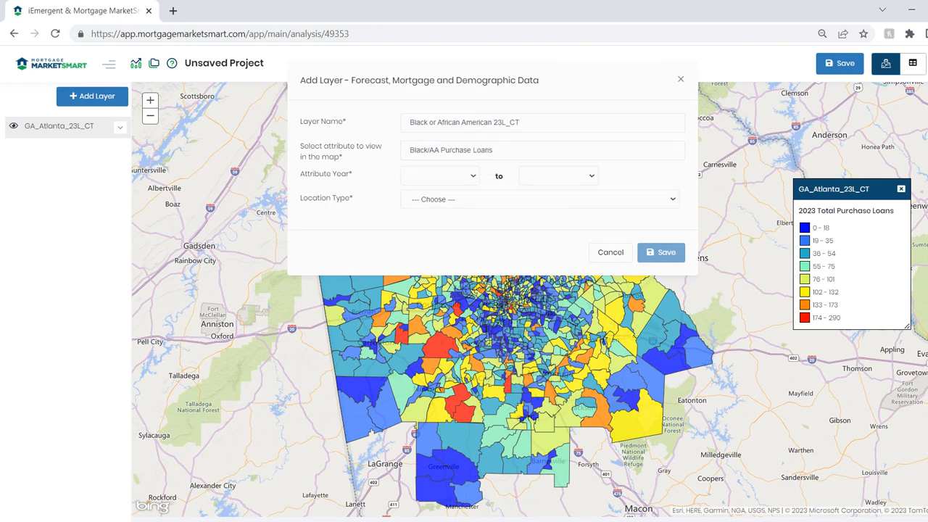
{"action": "left_click", "coordinate": [440, 176]}
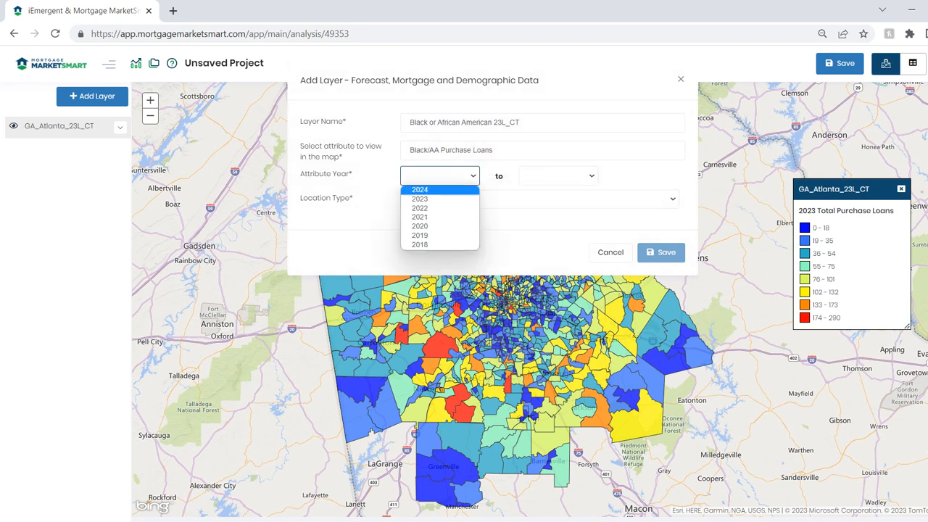
{"action": "left_click", "coordinate": [440, 200]}
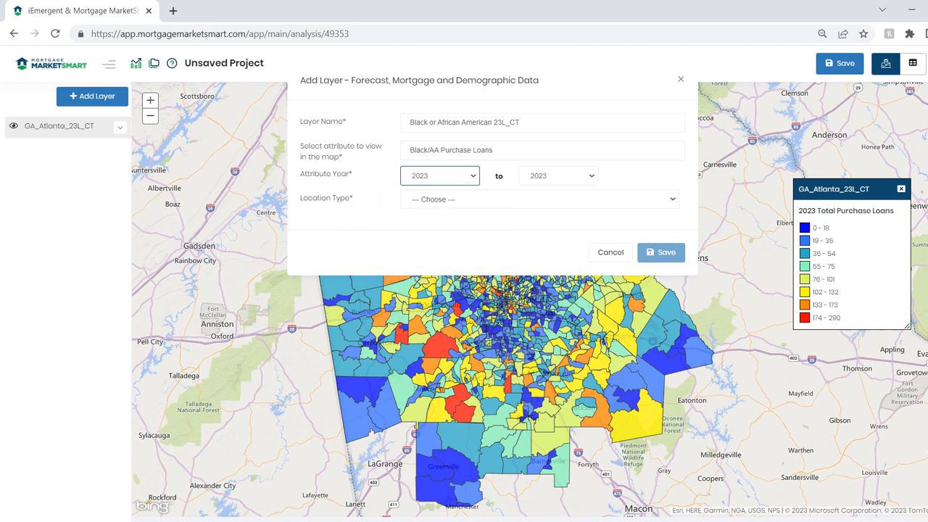
Restrict the second layer to census tracts in the Atlanta-Sandy Springs-Alpharetta, GA MSA and save it.
{"action": "left_click", "coordinate": [440, 200]}
{"action": "left_click", "coordinate": [435, 222]}
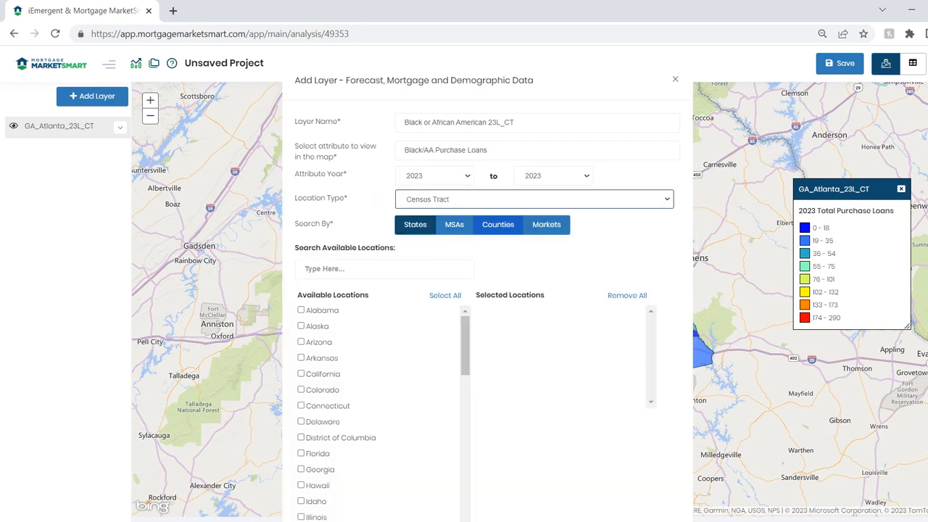
{"action": "left_click", "coordinate": [454, 225]}
{"action": "left_click", "coordinate": [384, 269]}
{"action": "type", "text": "at"}
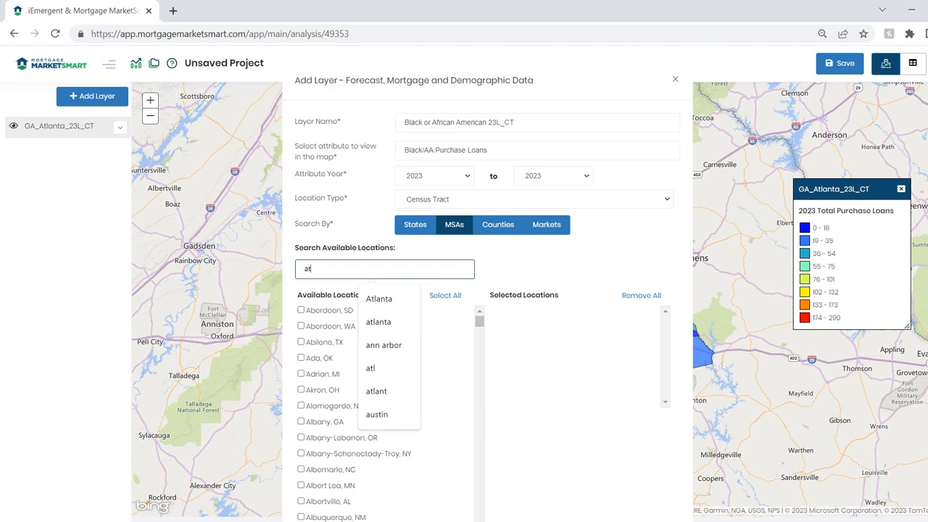
{"action": "type", "text": "lanta"}
{"action": "left_click", "coordinate": [301, 311]}
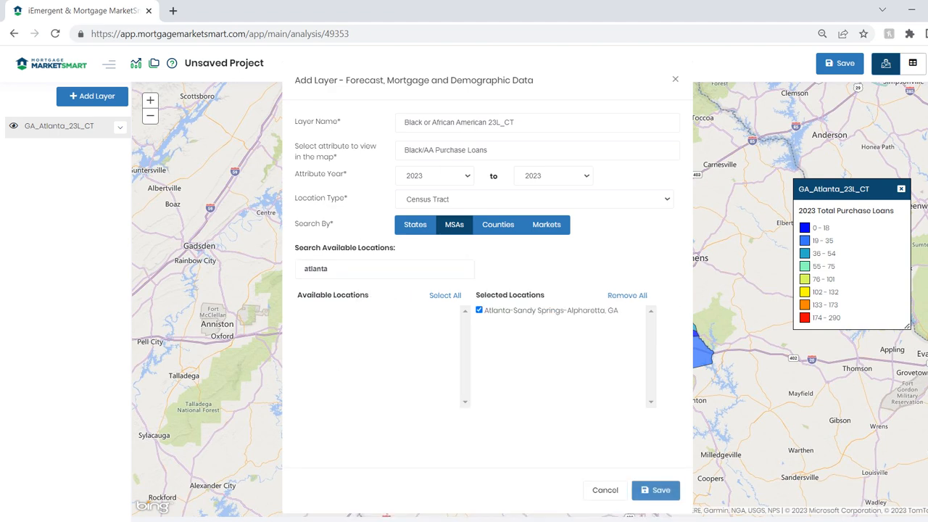
{"action": "left_click", "coordinate": [655, 490]}
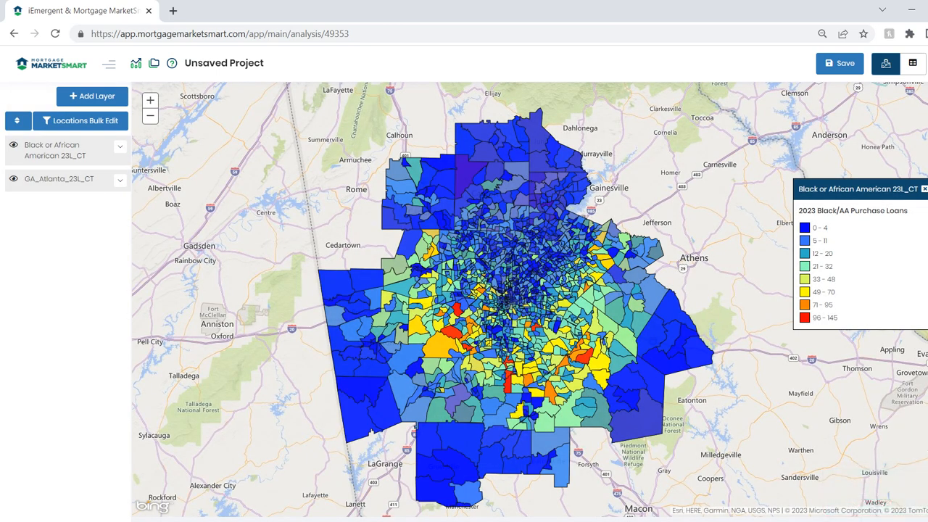
Set the opacity of the Black or African American 23L_CT layer to 100% and apply it.
{"action": "left_click", "coordinate": [56, 150]}
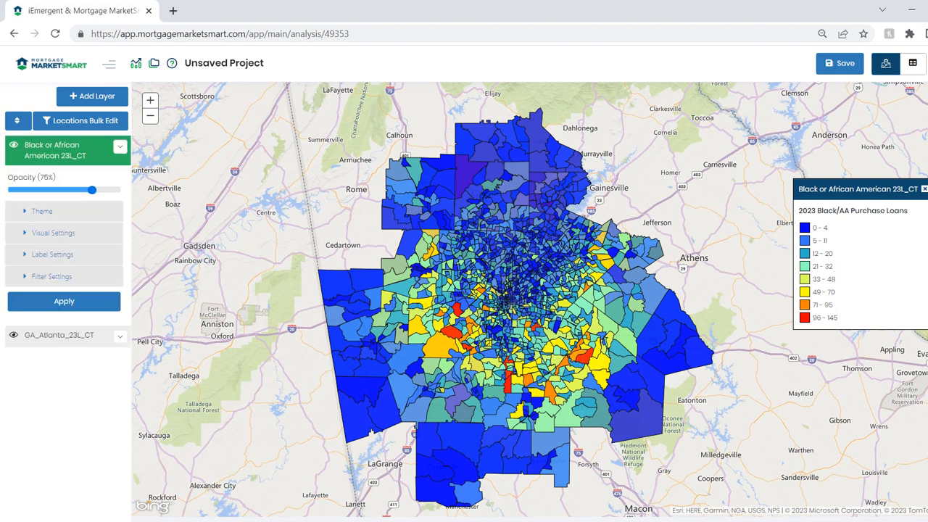
{"action": "left_click_drag", "start_coordinate": [92, 190], "coordinate": [120, 190]}
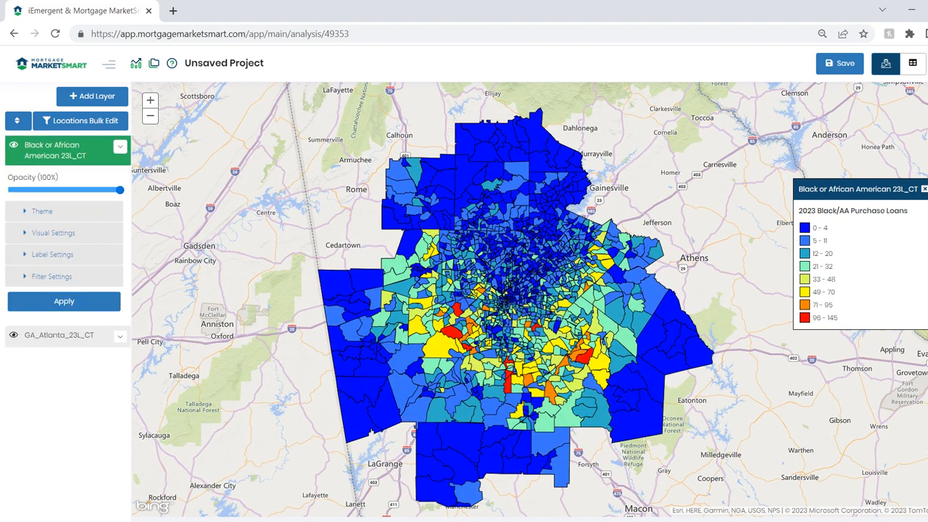
{"action": "left_click", "coordinate": [64, 302]}
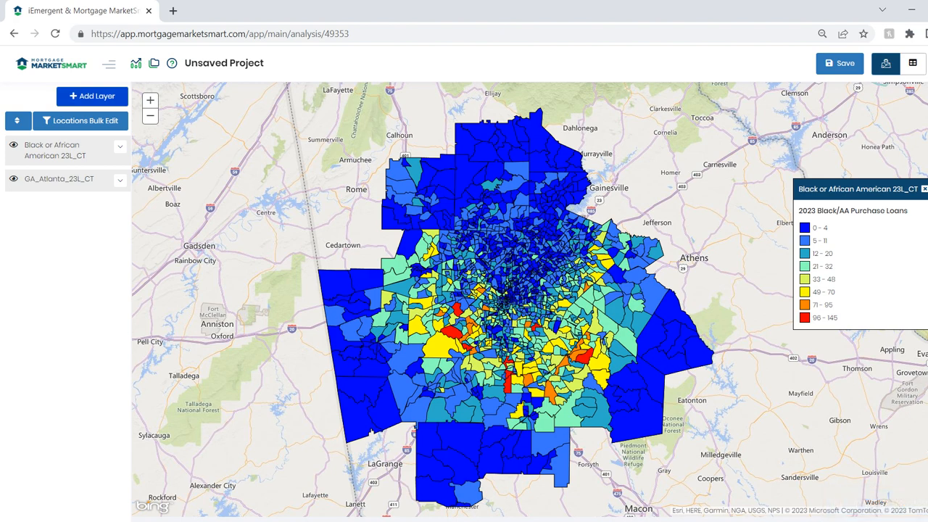
Begin a third Forecast, Mortgage and Demographic Data layer named "Hispanic 23L_CT".
{"action": "left_click", "coordinate": [92, 96]}
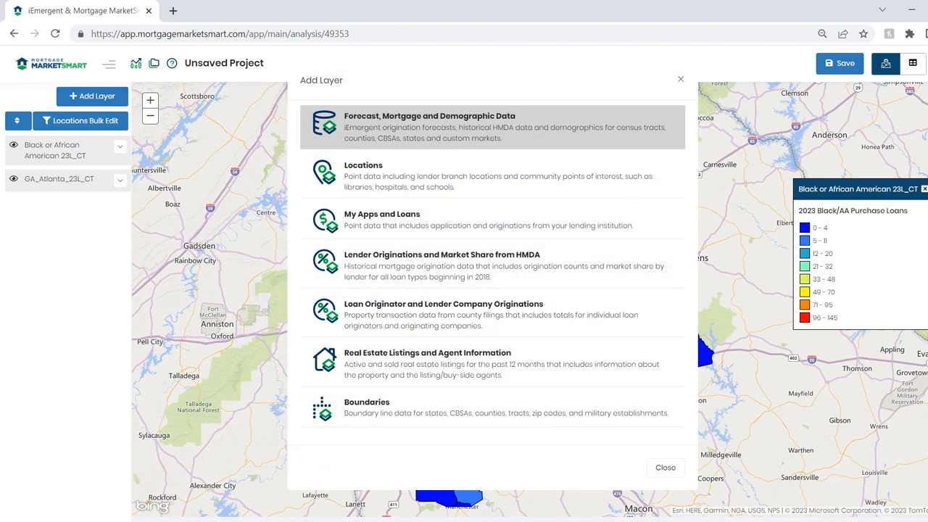
{"action": "left_click", "coordinate": [429, 127]}
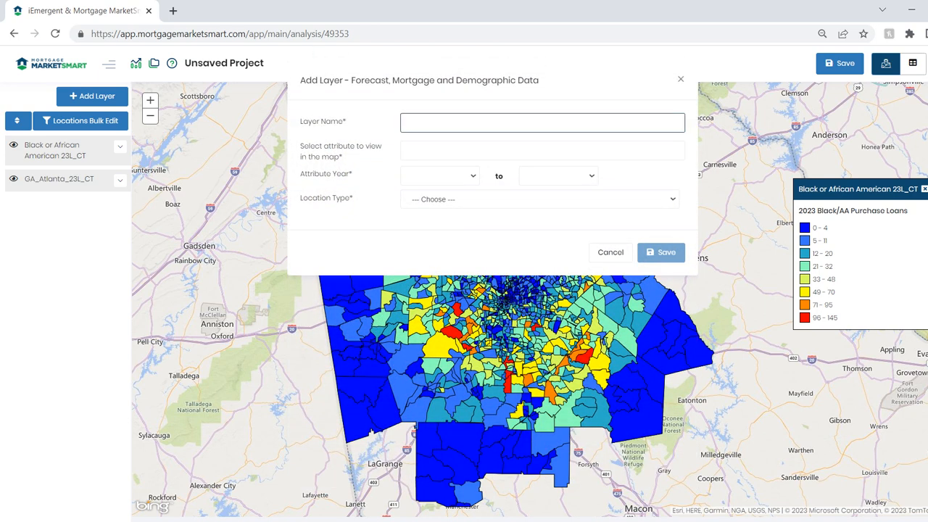
{"action": "type", "text": "HIspanic 23L_CT"}
{"action": "key", "text": "Tab"}
{"action": "key", "text": "Tab"}
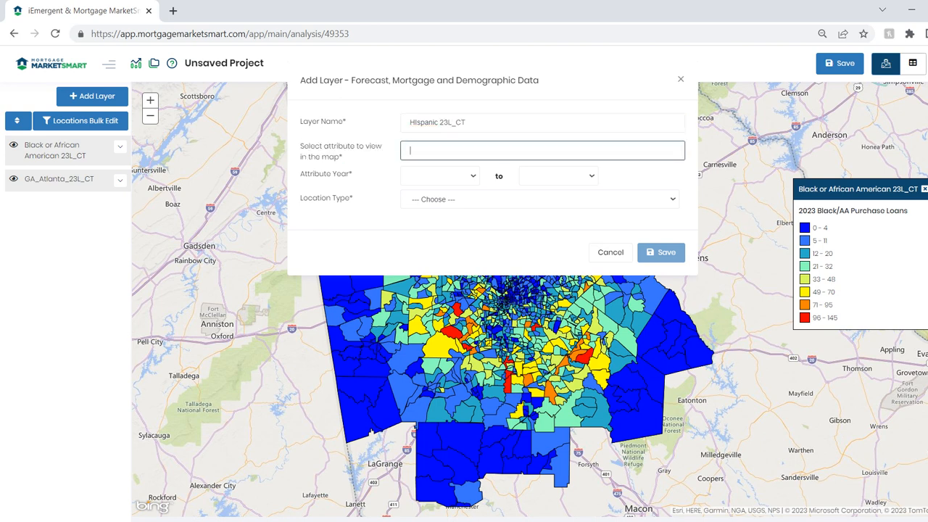
{"action": "left_click", "coordinate": [417, 123]}
{"action": "key", "text": "BackSpace"}
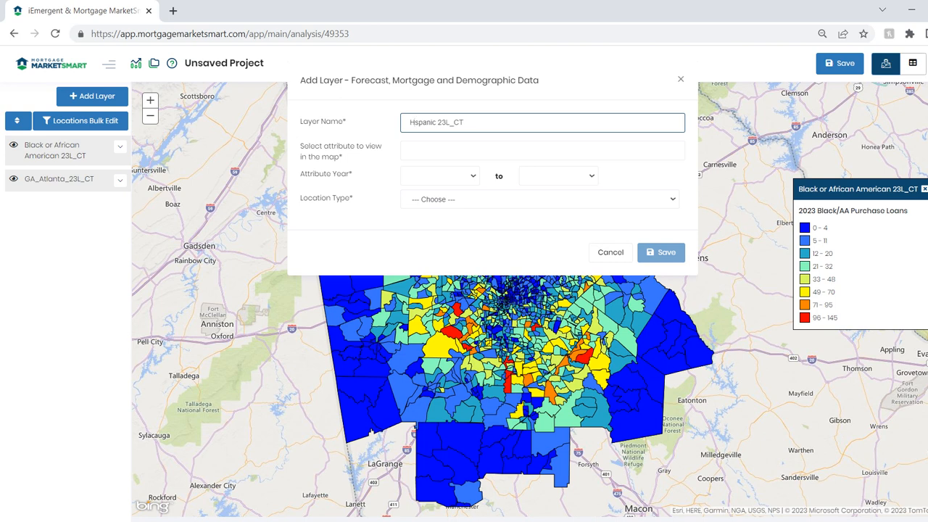
{"action": "type", "text": "i"}
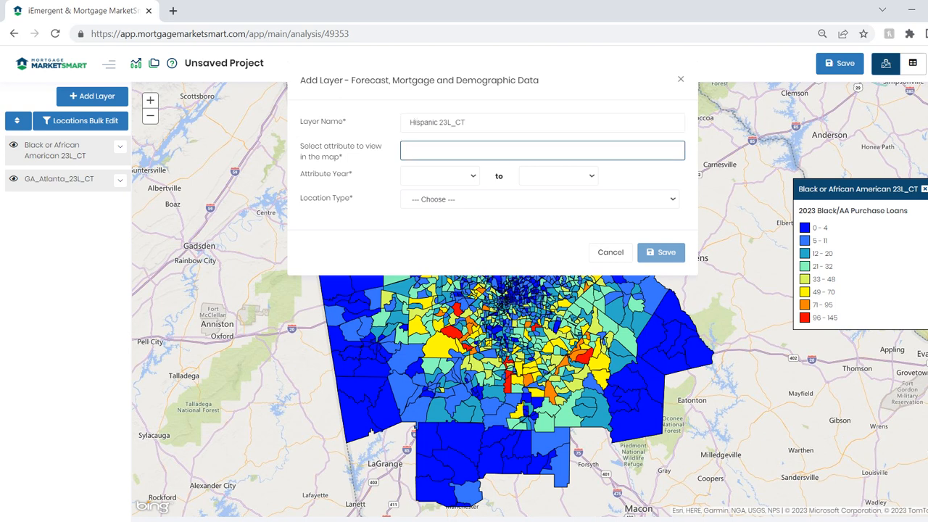
Set the third layer's map attribute to Hispanic White Purchase Loans for the year 2023.
{"action": "type", "text": "hispl"}
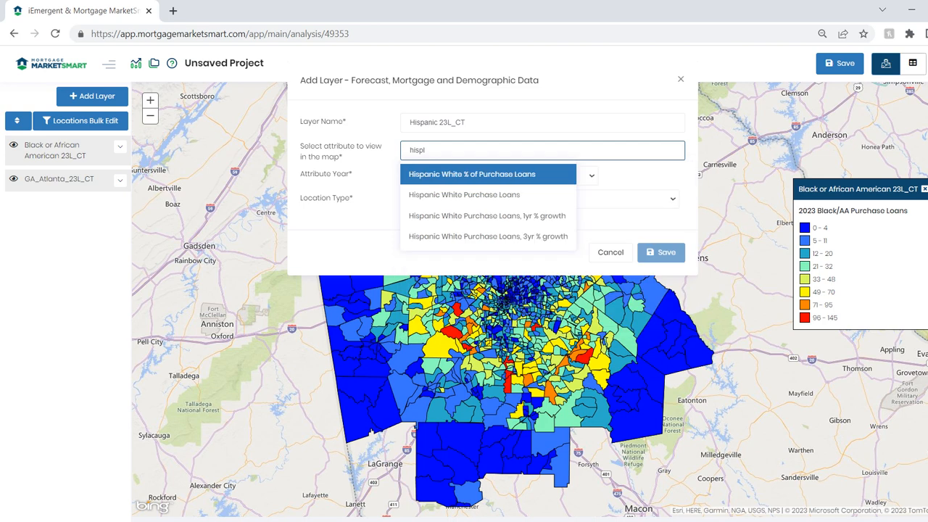
{"action": "key", "text": "Down"}
{"action": "key", "text": "Return"}
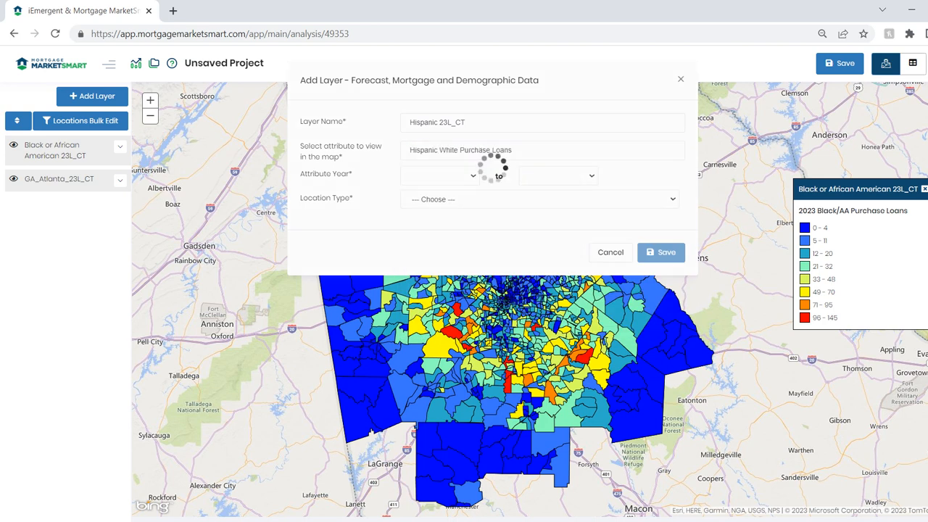
{"action": "left_click", "coordinate": [440, 175]}
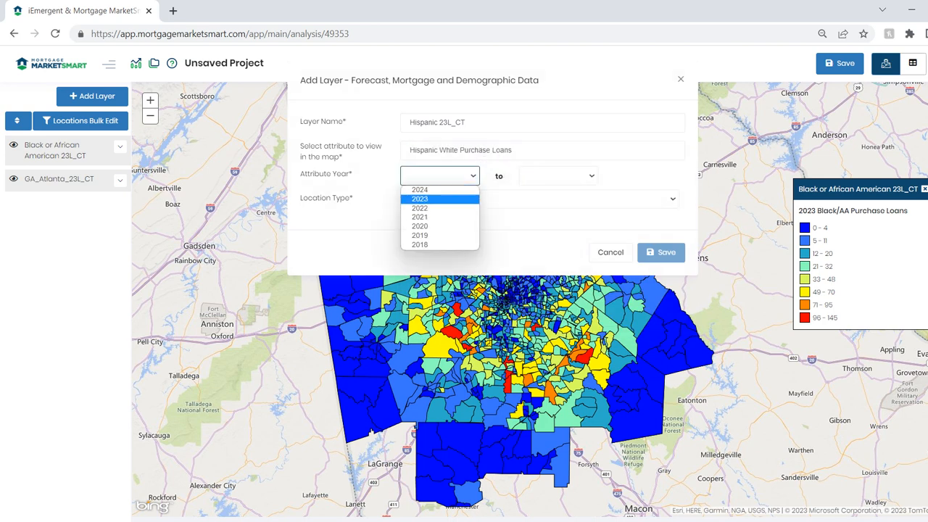
{"action": "left_click", "coordinate": [440, 199]}
Restrict the Hispanic layer to census tracts in the Atlanta-Sandy Springs-Alpharetta, GA MSA and save it.
{"action": "left_click", "coordinate": [442, 200]}
{"action": "left_click", "coordinate": [448, 222]}
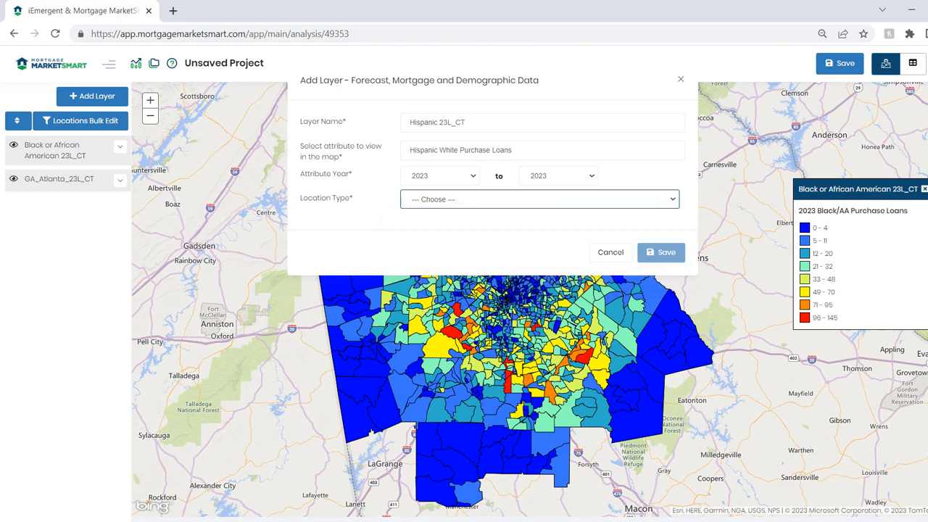
{"action": "left_click", "coordinate": [455, 225]}
{"action": "left_click", "coordinate": [391, 269]}
{"action": "type", "text": "atlanta"}
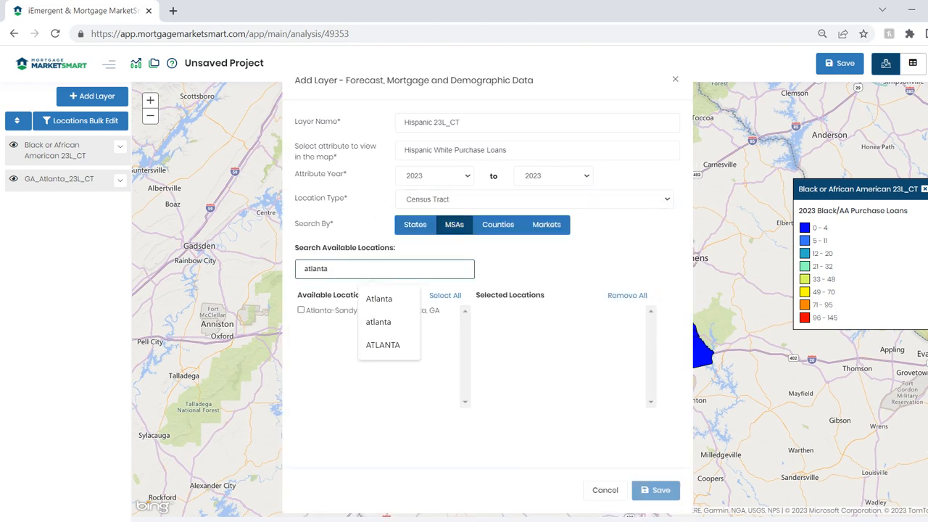
{"action": "left_click", "coordinate": [326, 310]}
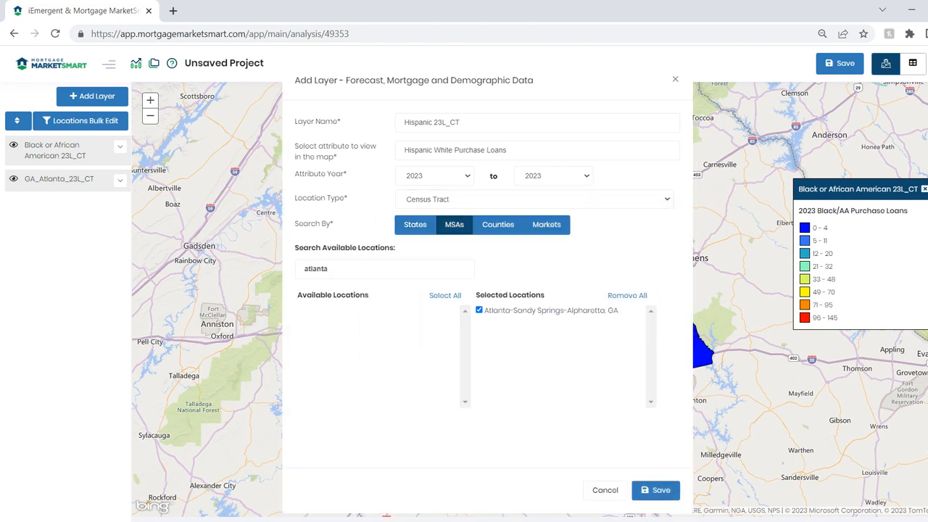
{"action": "left_click", "coordinate": [655, 490]}
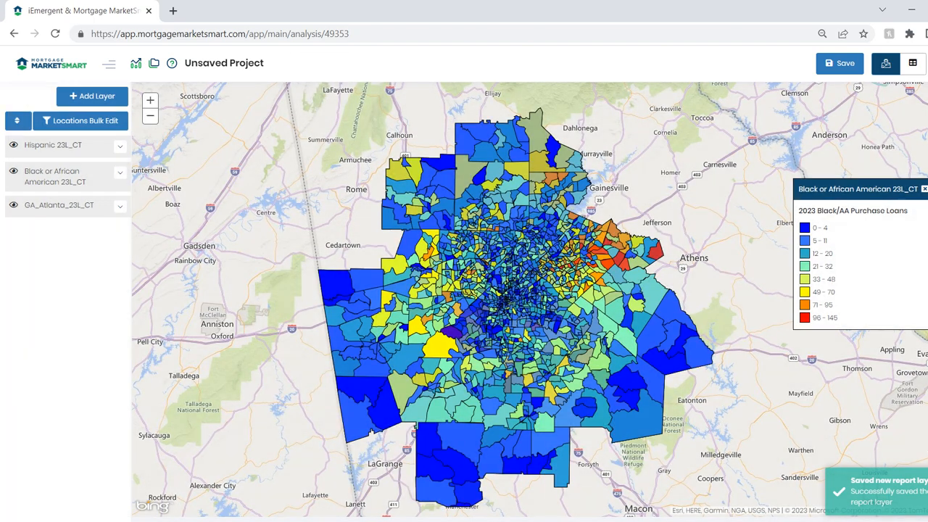
Set the opacity of the Hispanic 23L_CT layer to 100% and apply it.
{"action": "left_click", "coordinate": [54, 145]}
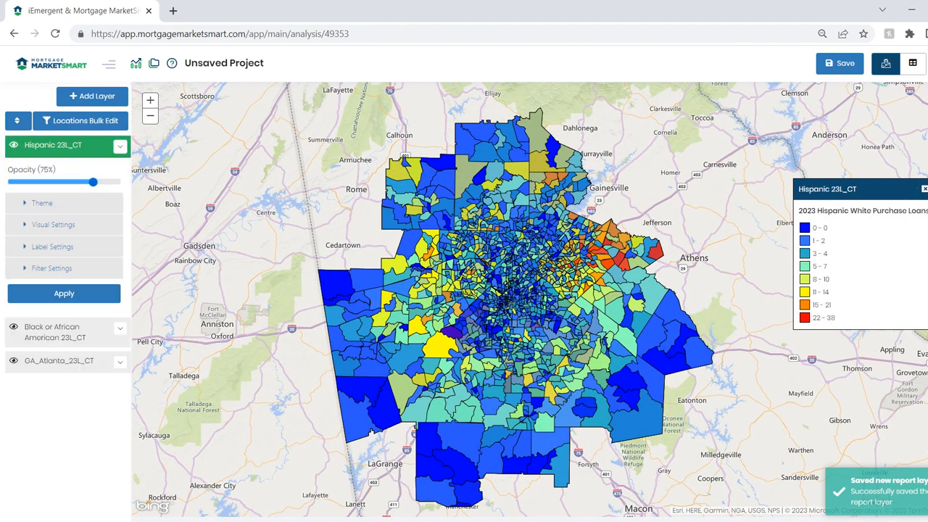
{"action": "left_click_drag", "start_coordinate": [93, 182], "coordinate": [120, 182]}
{"action": "left_click", "coordinate": [72, 294]}
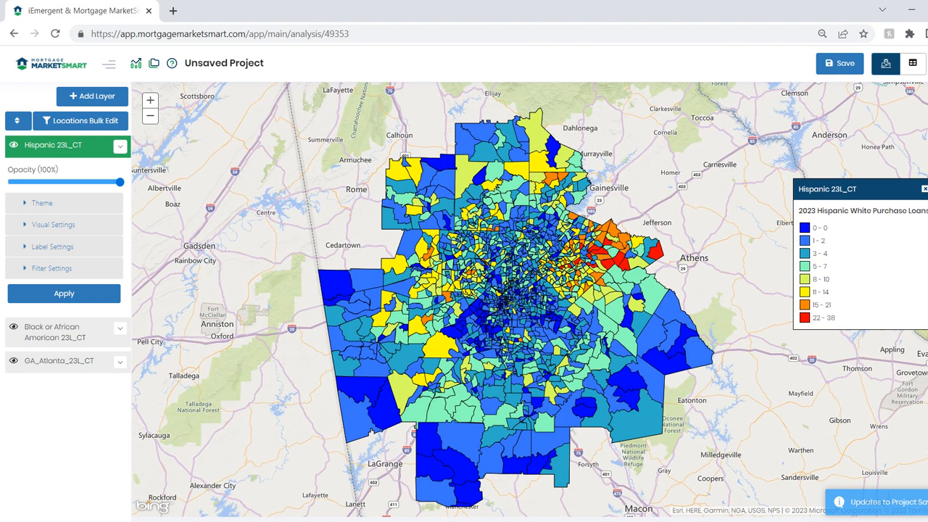
{"action": "left_click", "coordinate": [65, 146]}
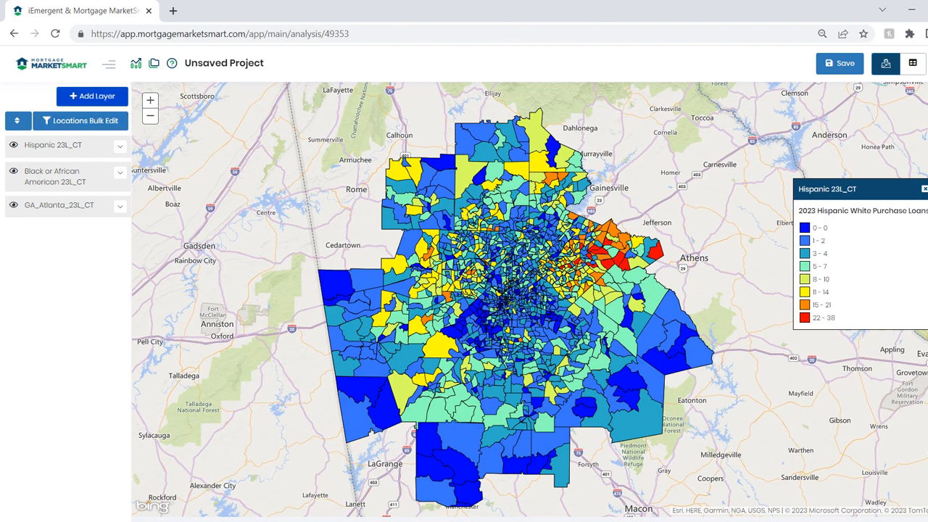
Begin a Real Estate Listings and Agent Information layer named "Listings_Last10Days".
{"action": "left_click", "coordinate": [92, 95]}
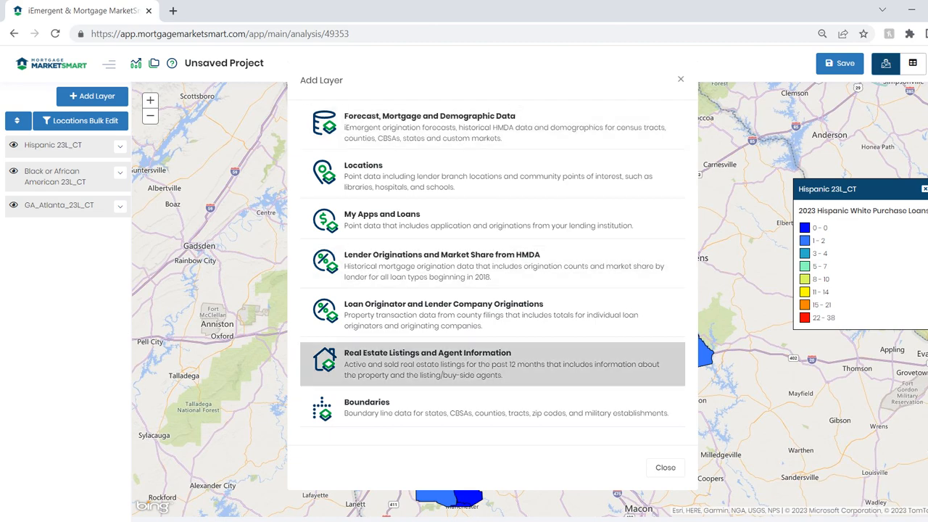
{"action": "left_click", "coordinate": [492, 362]}
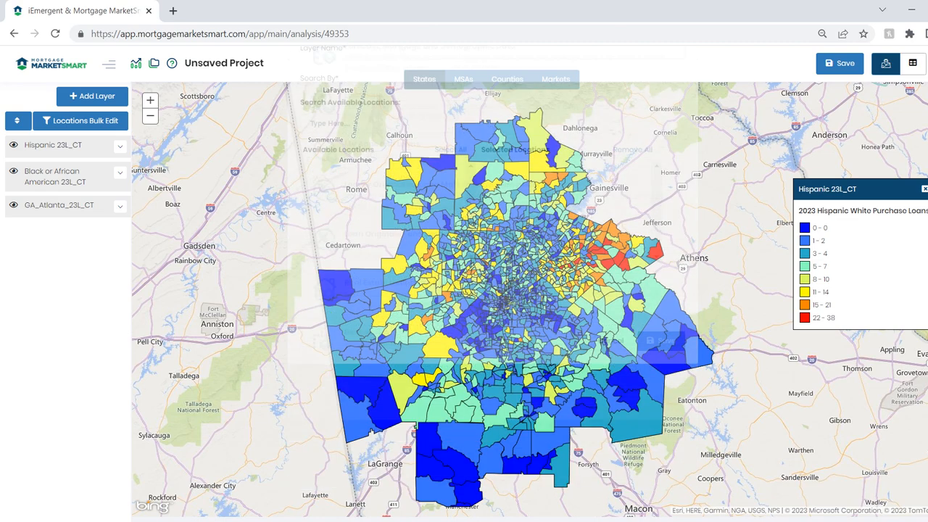
{"action": "type", "text": "Listin"}
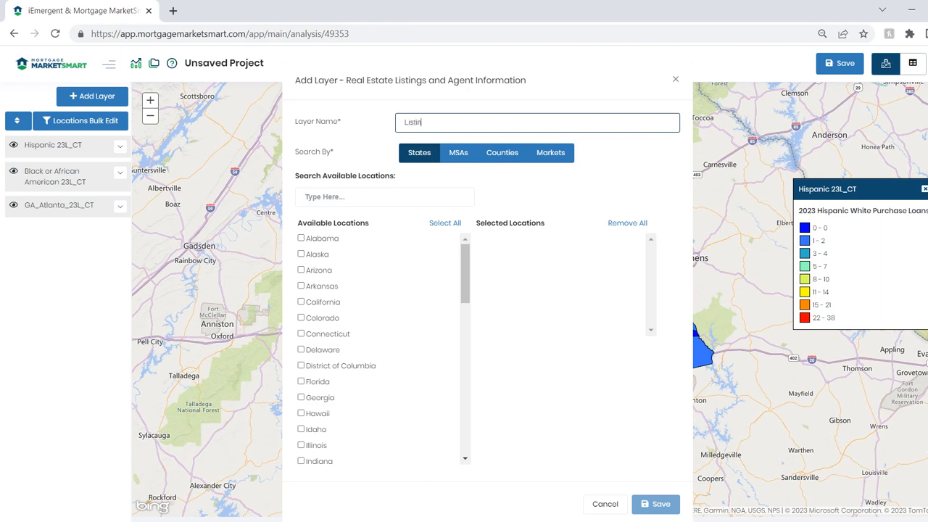
{"action": "type", "text": "gs_Last10Days"}
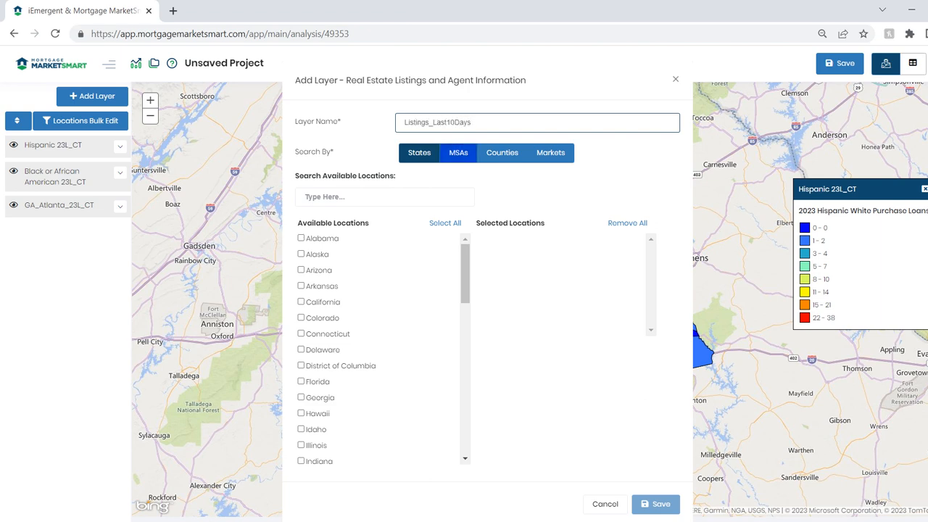
Save the listings layer for the Atlanta-Sandy Springs-Alpharetta, GA MSA and move its List Price legend slightly inward on the map.
{"action": "left_click", "coordinate": [458, 153]}
{"action": "left_click", "coordinate": [384, 198]}
{"action": "type", "text": "Atlanta"}
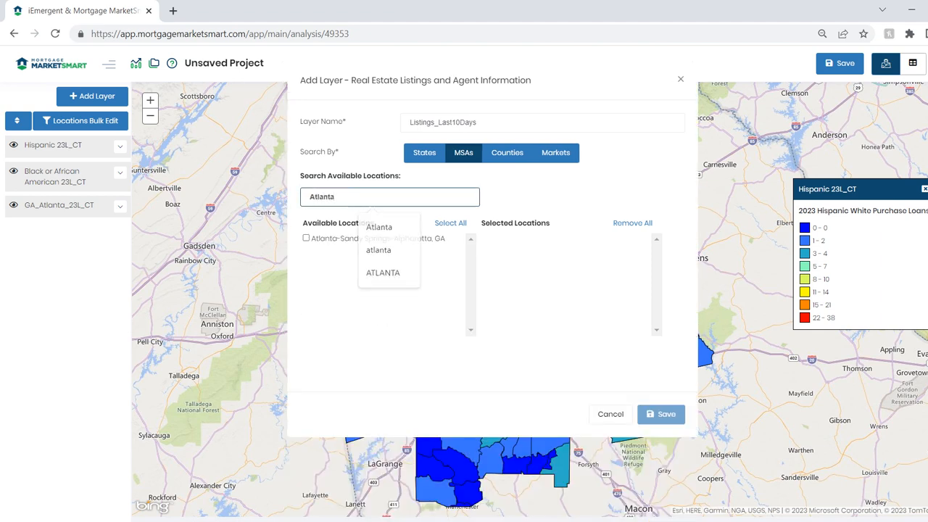
{"action": "key", "text": "Tab"}
{"action": "left_click", "coordinate": [306, 237]}
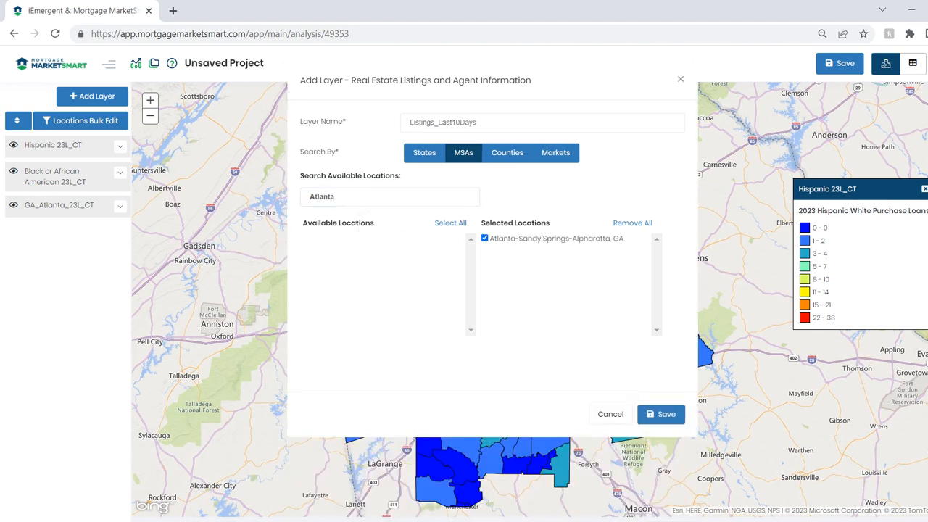
{"action": "left_click", "coordinate": [661, 415]}
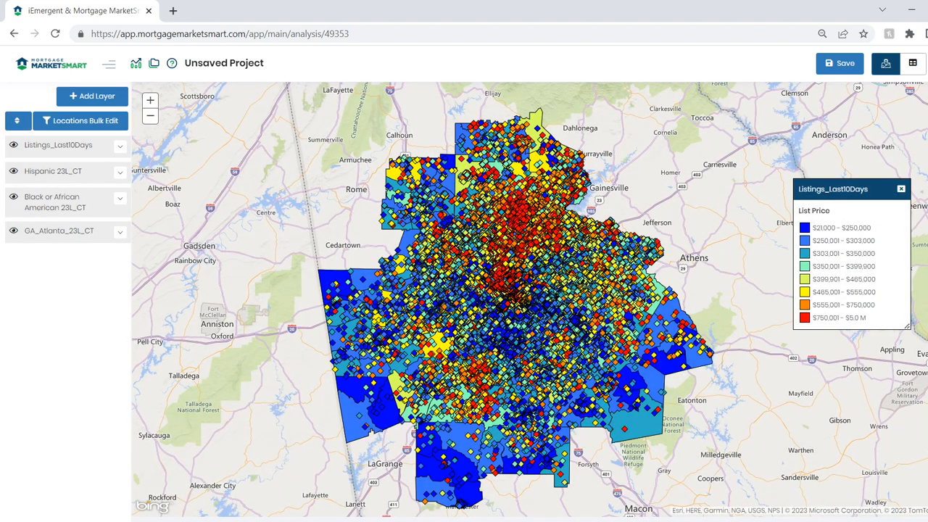
{"action": "left_click_drag", "start_coordinate": [851, 189], "coordinate": [841, 187]}
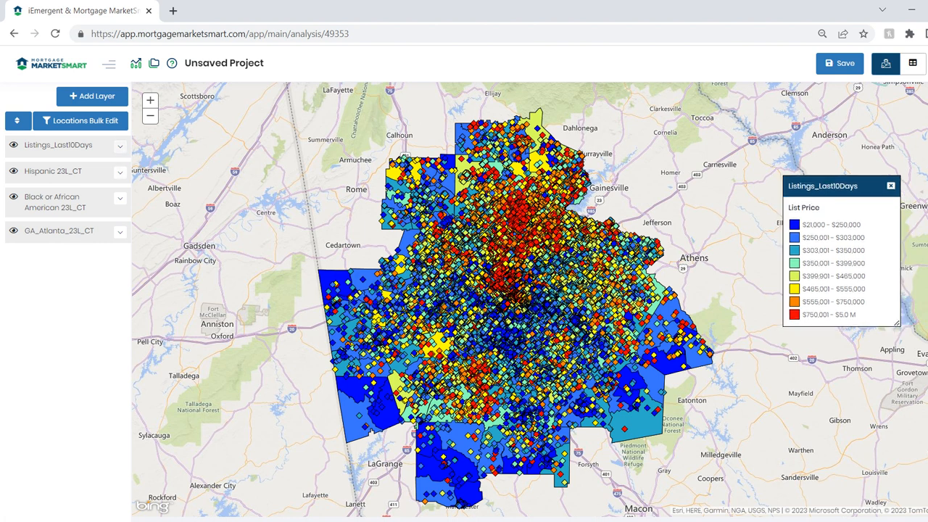
Open the Listings_Last10Days filter table and add a condition on the Days On Market field.
{"action": "left_click", "coordinate": [119, 146]}
{"action": "left_click", "coordinate": [69, 165]}
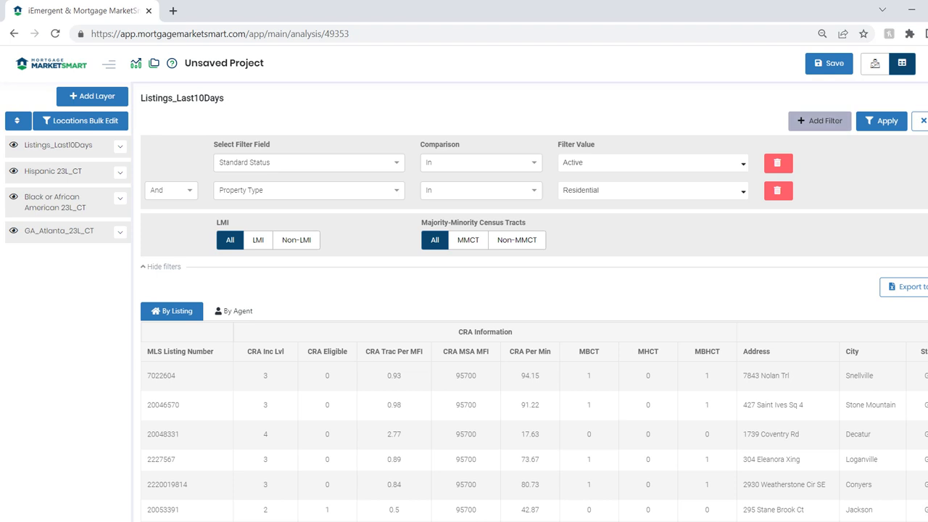
{"action": "left_click", "coordinate": [819, 121]}
{"action": "left_click", "coordinate": [308, 218]}
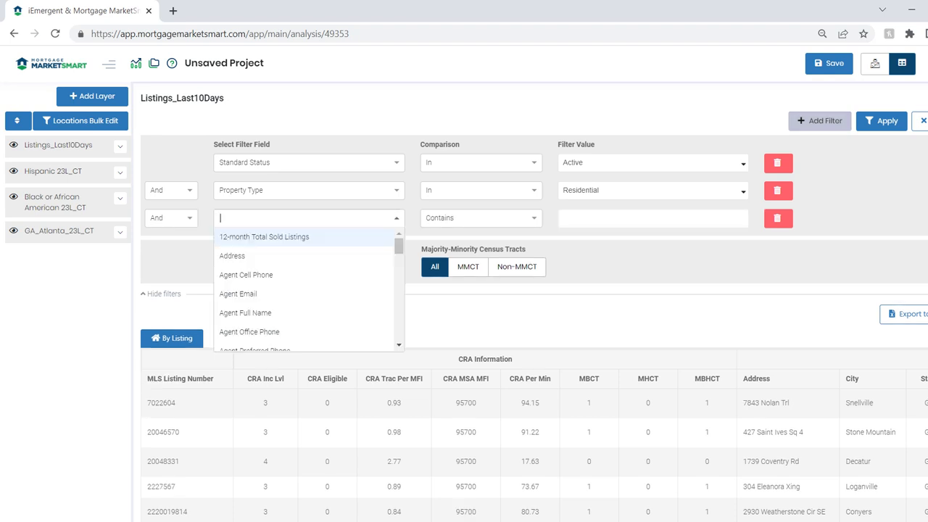
{"action": "scroll", "coordinate": [305, 290], "scroll_direction": "down", "scroll_amount": 3}
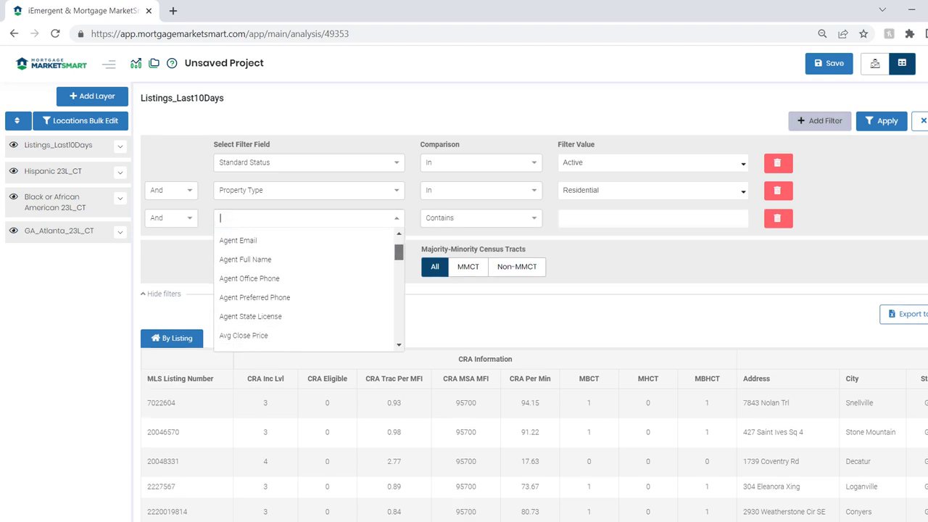
{"action": "scroll", "coordinate": [309, 290], "scroll_direction": "down", "scroll_amount": 6}
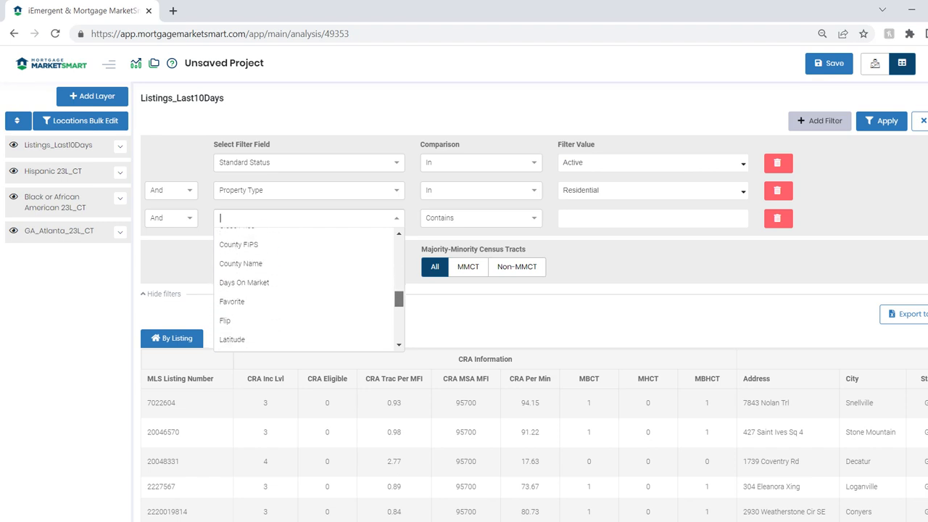
{"action": "left_click", "coordinate": [244, 246]}
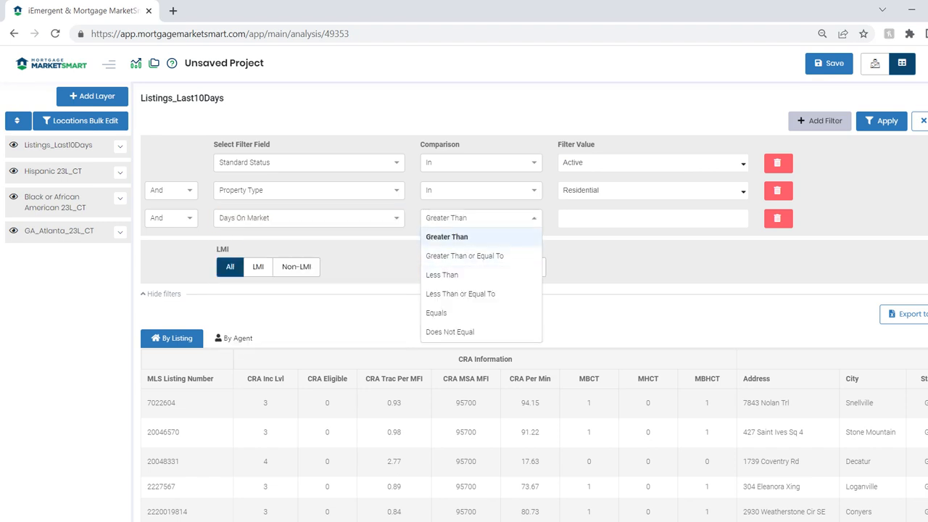
Set the Days On Market condition to Less Than or Equal To 10, apply the filters and return to the map.
{"action": "left_click", "coordinate": [460, 294]}
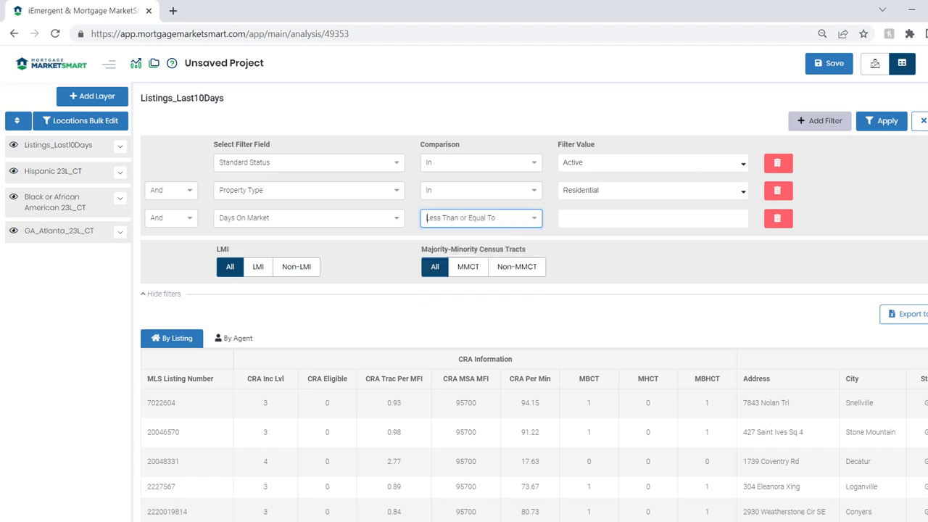
{"action": "key", "text": "Tab"}
{"action": "type", "text": "10"}
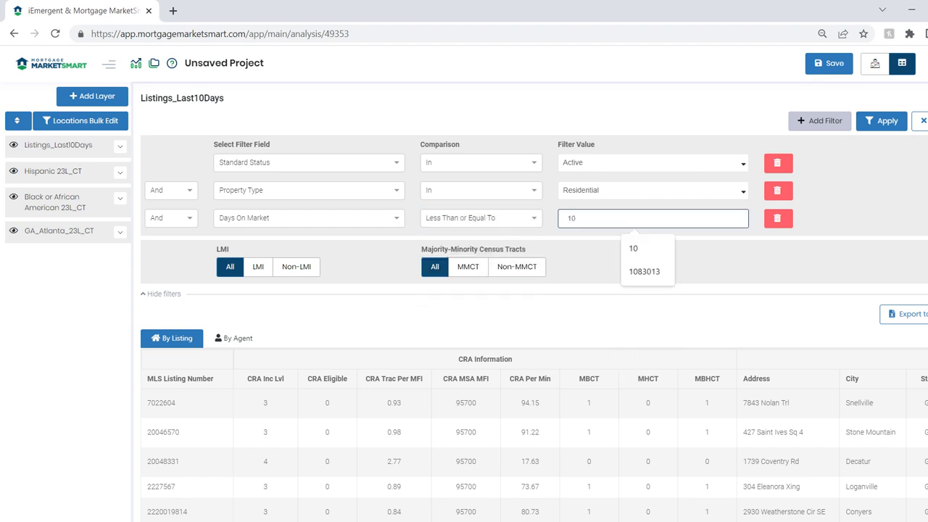
{"action": "left_click", "coordinate": [882, 121]}
{"action": "scroll", "coordinate": [530, 302], "scroll_direction": "down", "scroll_amount": 3}
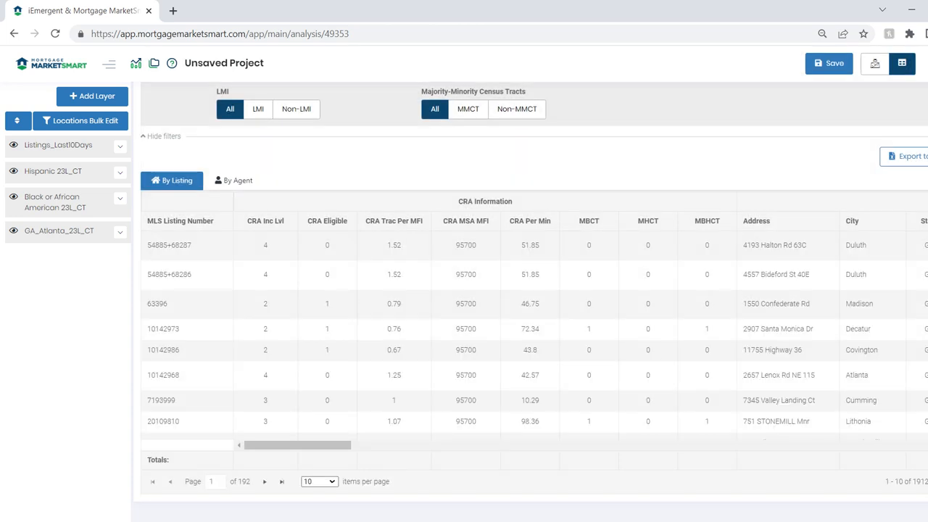
{"action": "scroll", "coordinate": [531, 302], "scroll_direction": "up", "scroll_amount": 2}
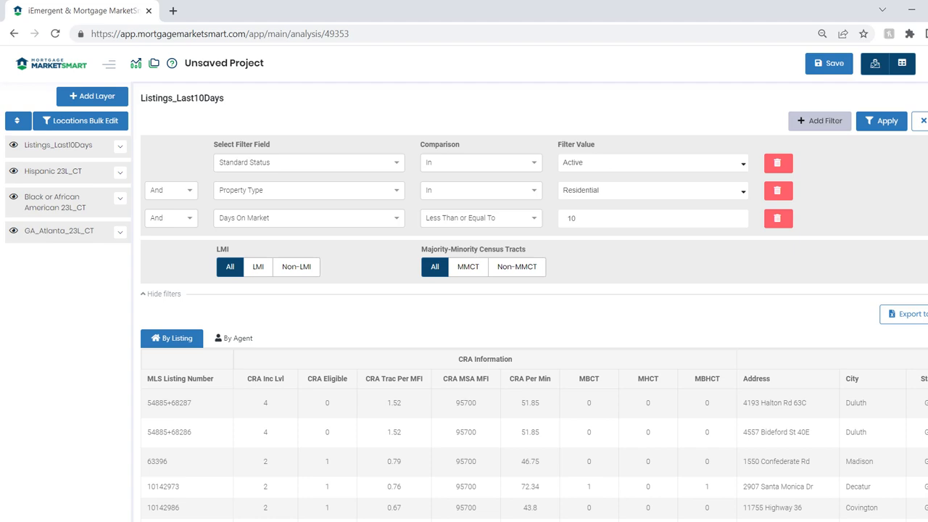
{"action": "left_click", "coordinate": [874, 63]}
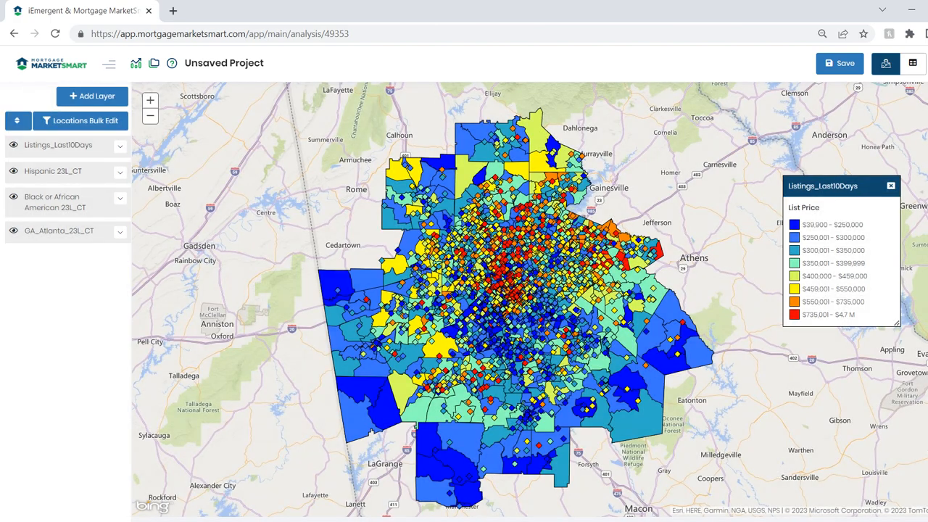
Begin a Locations layer named "Places of Worship" and set its category to Places of Worship.
{"action": "left_click", "coordinate": [92, 95]}
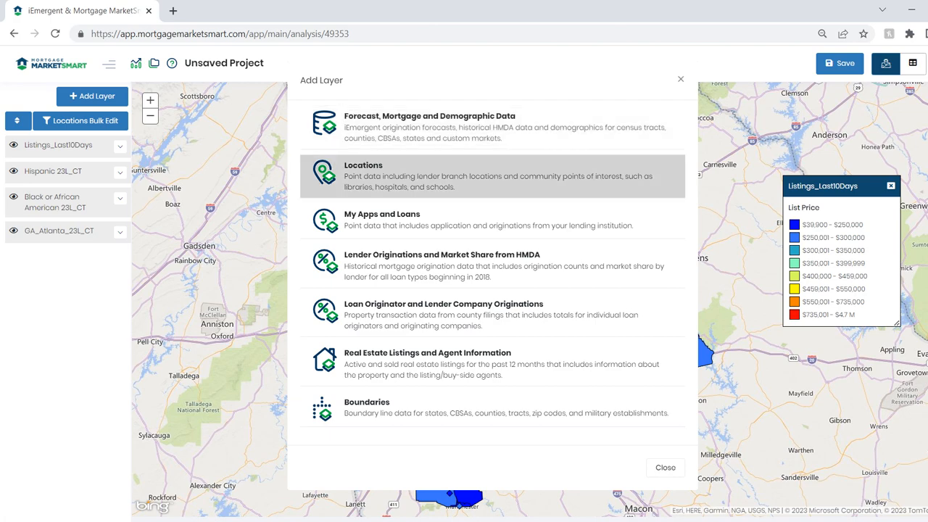
{"action": "left_click", "coordinate": [435, 176]}
{"action": "type", "text": "Places on"}
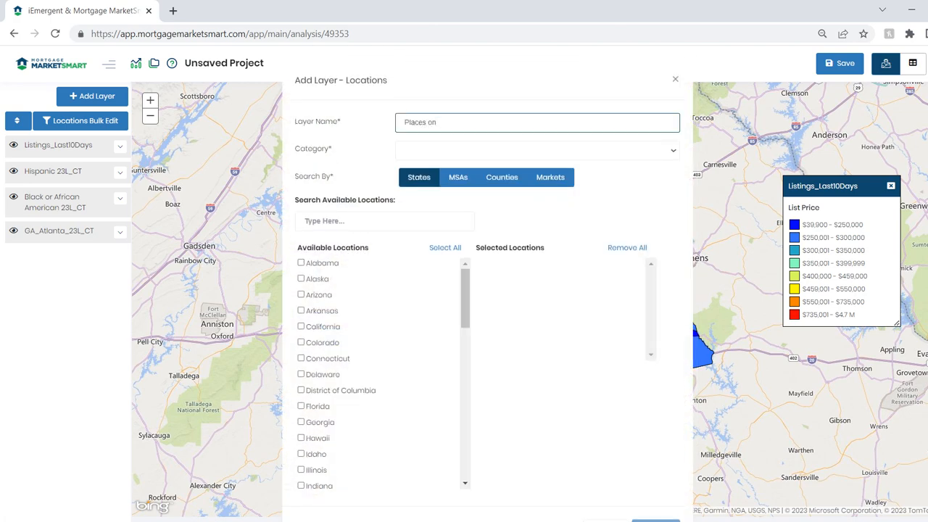
{"action": "key", "text": "BackSpace"}
{"action": "type", "text": "f Worship"}
{"action": "left_click", "coordinate": [537, 150]}
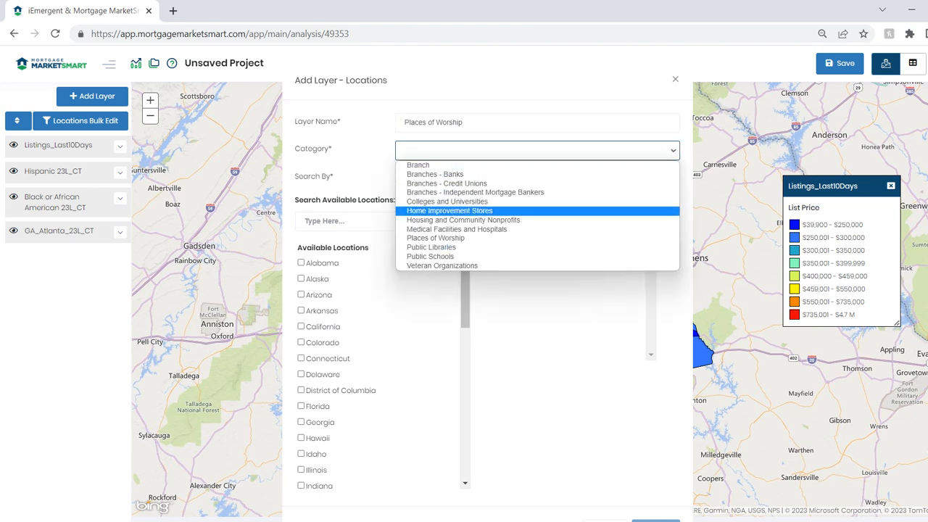
{"action": "key", "text": "Return"}
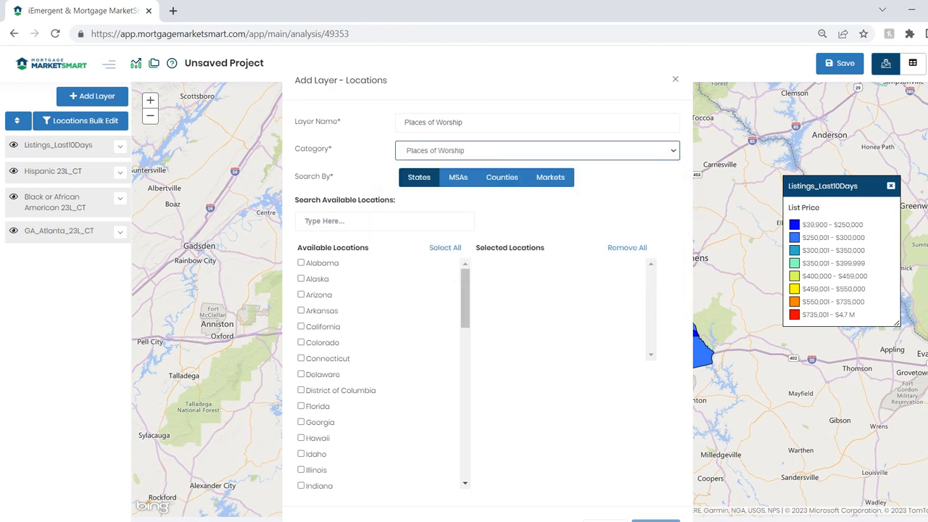
Select the Atlanta-Sandy Springs-Alpharetta, GA MSA for the Places of Worship layer and save the layer.
{"action": "left_click", "coordinate": [457, 177]}
{"action": "left_click", "coordinate": [384, 220]}
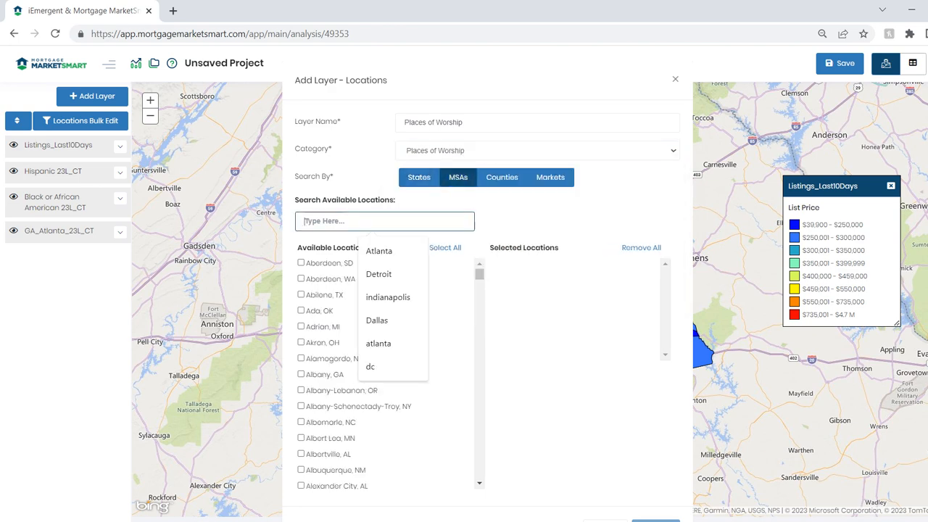
{"action": "type", "text": "Atlanta"}
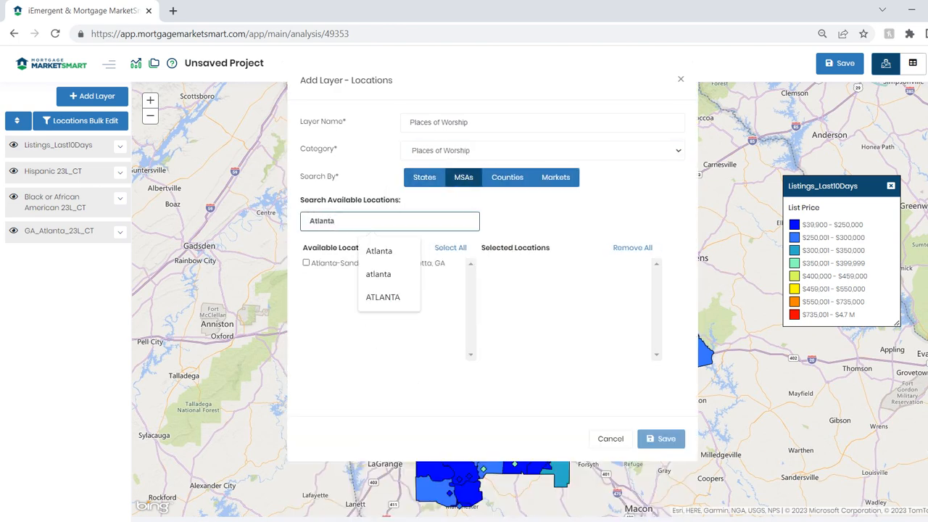
{"action": "left_click", "coordinate": [306, 263]}
{"action": "left_click", "coordinate": [661, 438]}
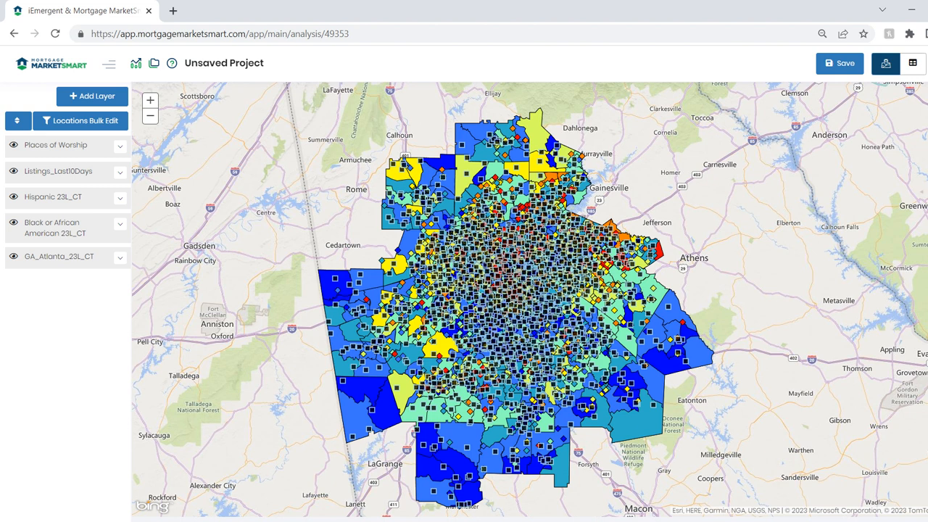
Set the Places of Worship layer's opacity to 100% and its shape color to bright green (#52ff08).
{"action": "left_click", "coordinate": [120, 147]}
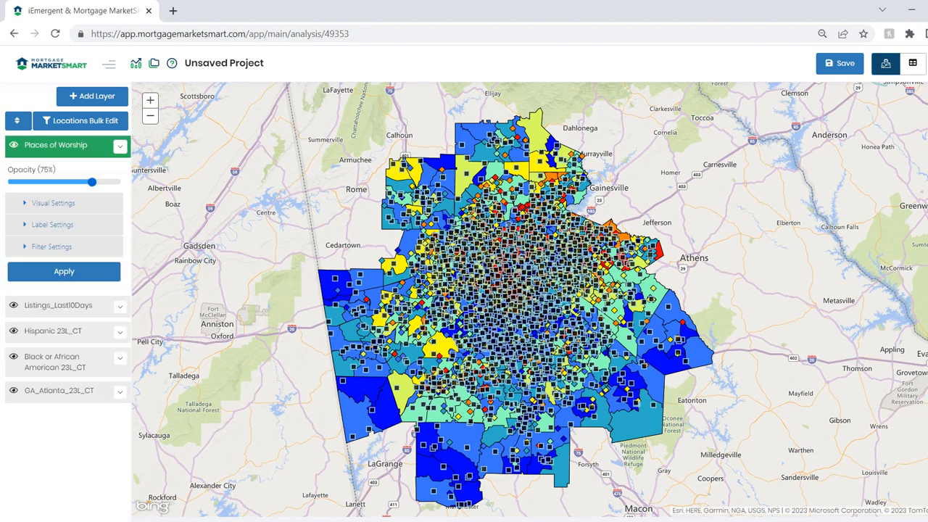
{"action": "left_click_drag", "start_coordinate": [92, 182], "coordinate": [120, 182]}
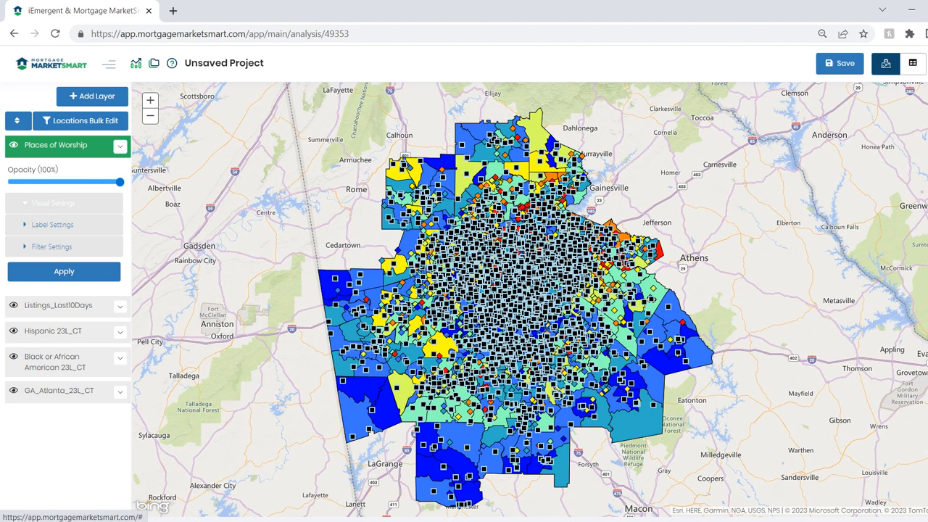
{"action": "left_click", "coordinate": [53, 203]}
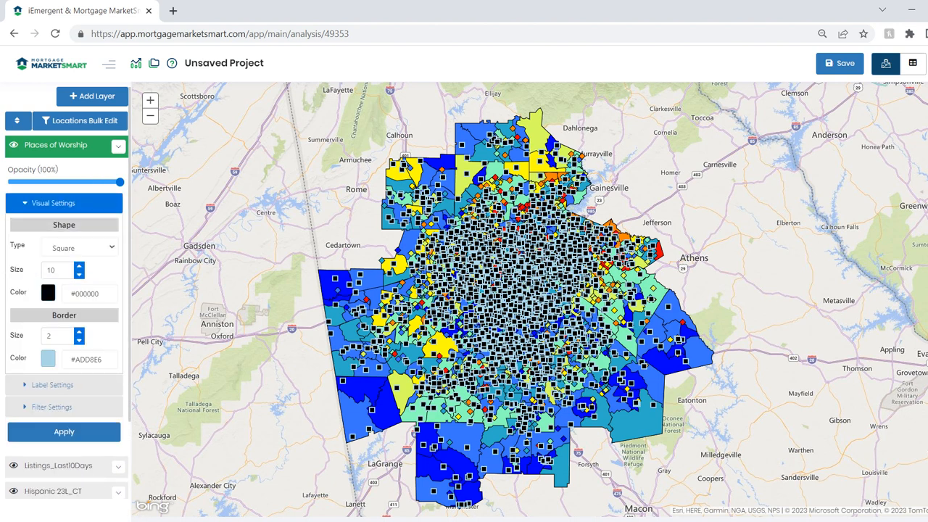
{"action": "left_click", "coordinate": [48, 292]}
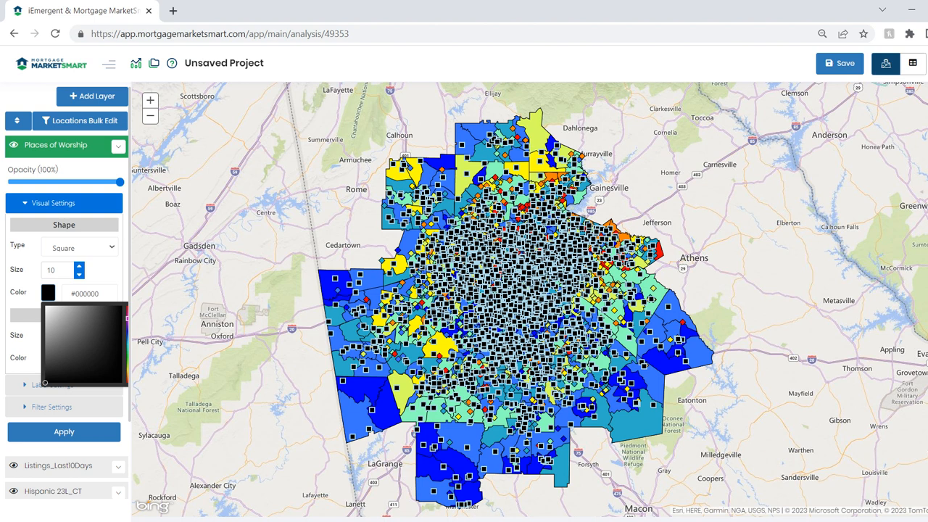
{"action": "left_click", "coordinate": [127, 360]}
{"action": "left_click", "coordinate": [120, 305]}
{"action": "key", "text": "Escape"}
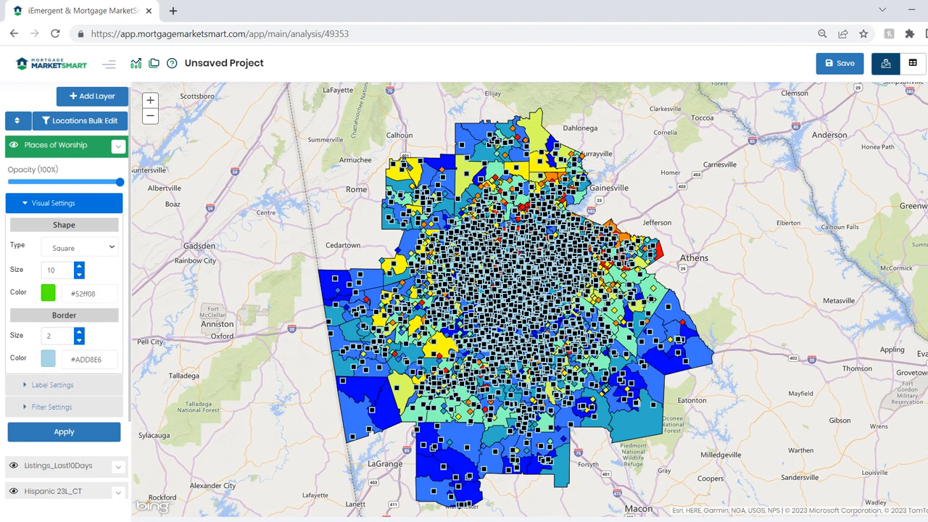
Set the Places of Worship border color to near-black (#111212), apply the visual settings and collapse the layer's settings.
{"action": "left_click", "coordinate": [48, 358]}
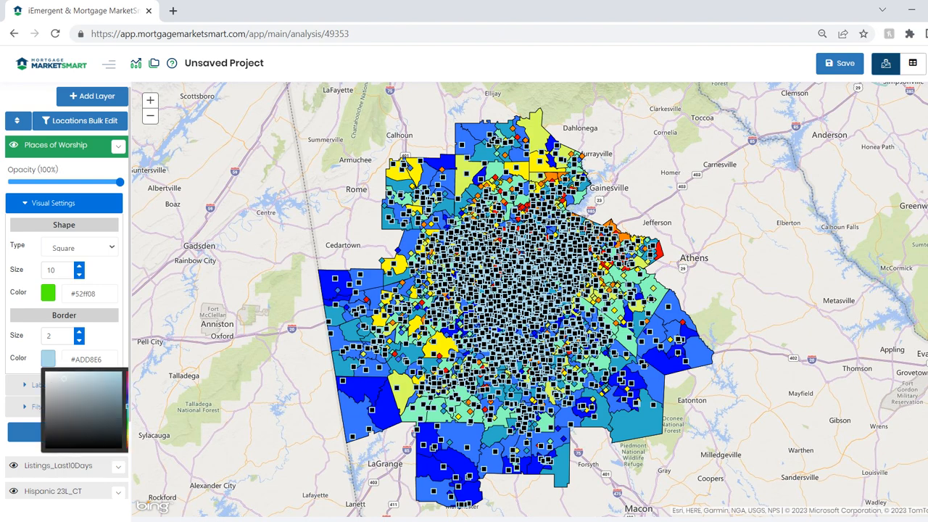
{"action": "left_click", "coordinate": [50, 443]}
{"action": "key", "text": "Escape"}
{"action": "left_click", "coordinate": [64, 431]}
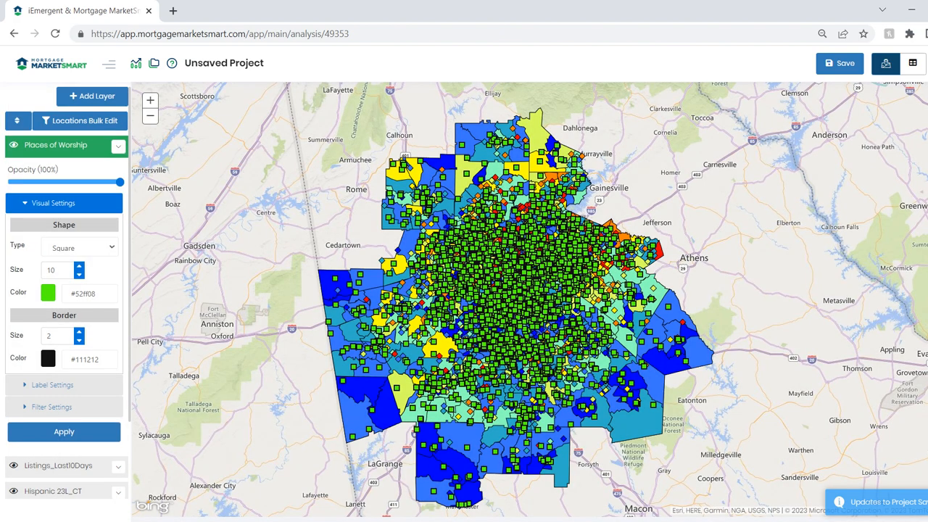
{"action": "left_click", "coordinate": [118, 147]}
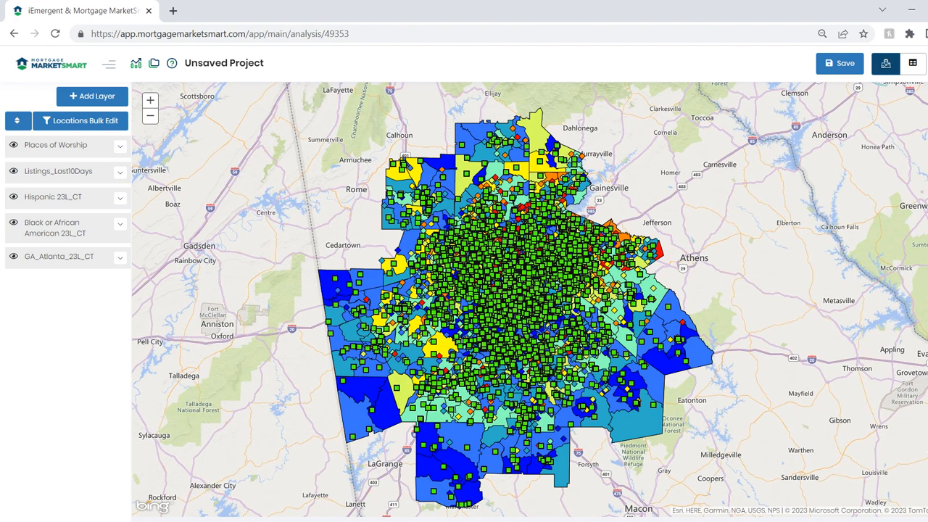
Hide the Places of Worship and Listings_Last10Days layers on the map.
{"action": "left_click", "coordinate": [13, 145]}
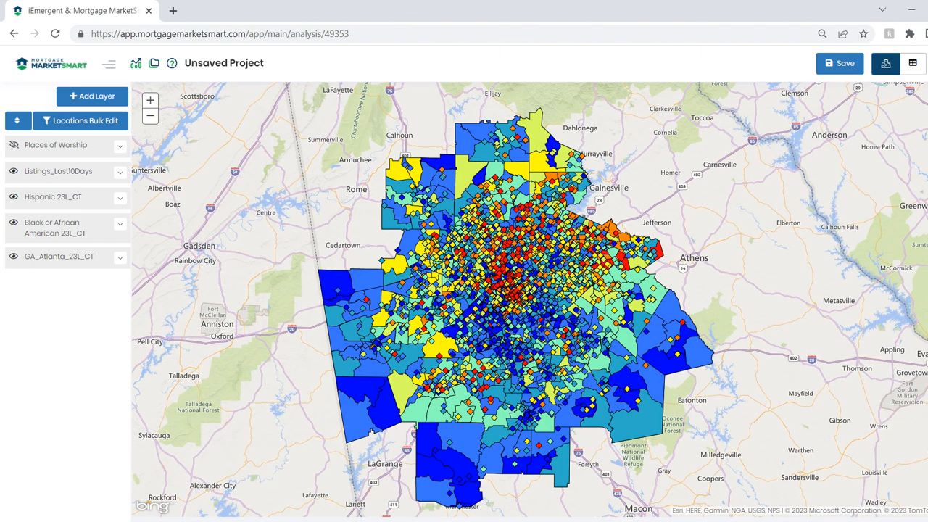
{"action": "left_click", "coordinate": [13, 171]}
{"action": "left_click", "coordinate": [13, 171]}
{"action": "left_click", "coordinate": [13, 171]}
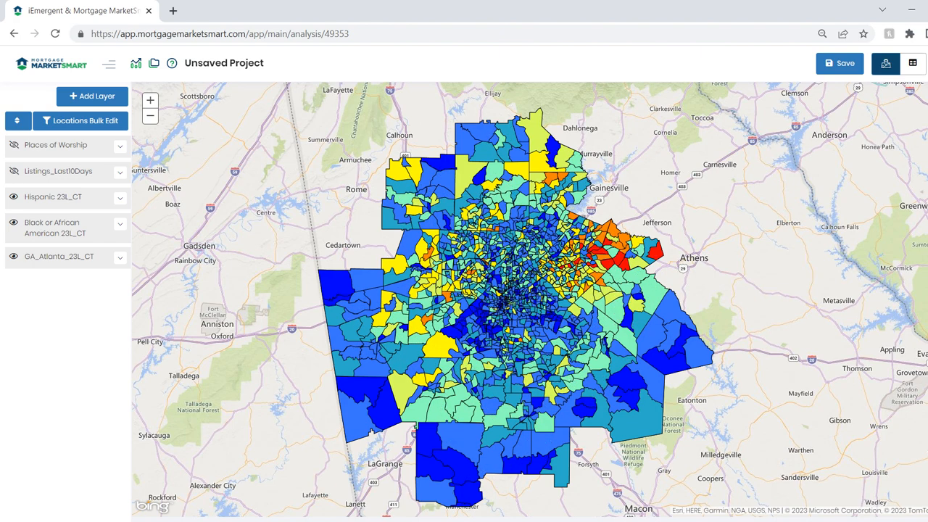